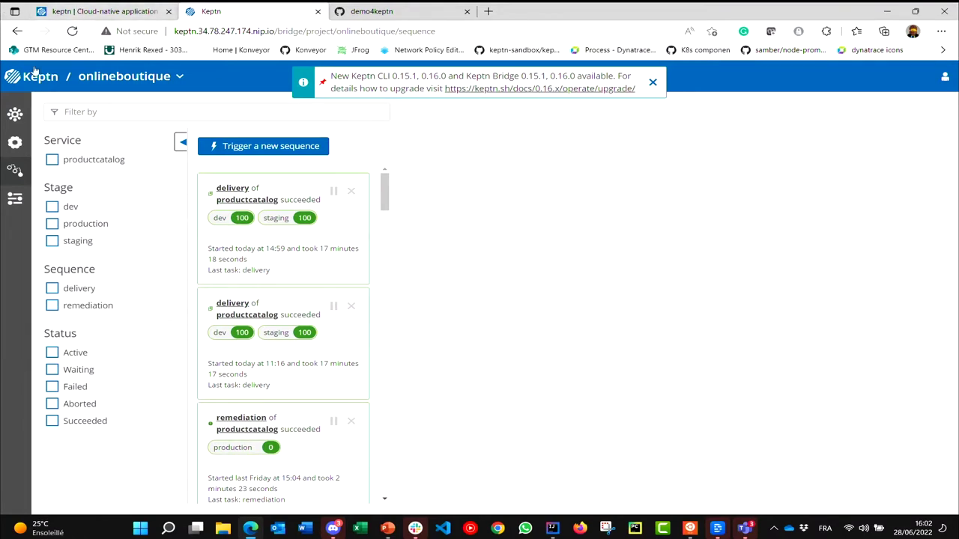
- Open the tutorials page from the Keptn website and look through the available tutorials
click(95, 13)
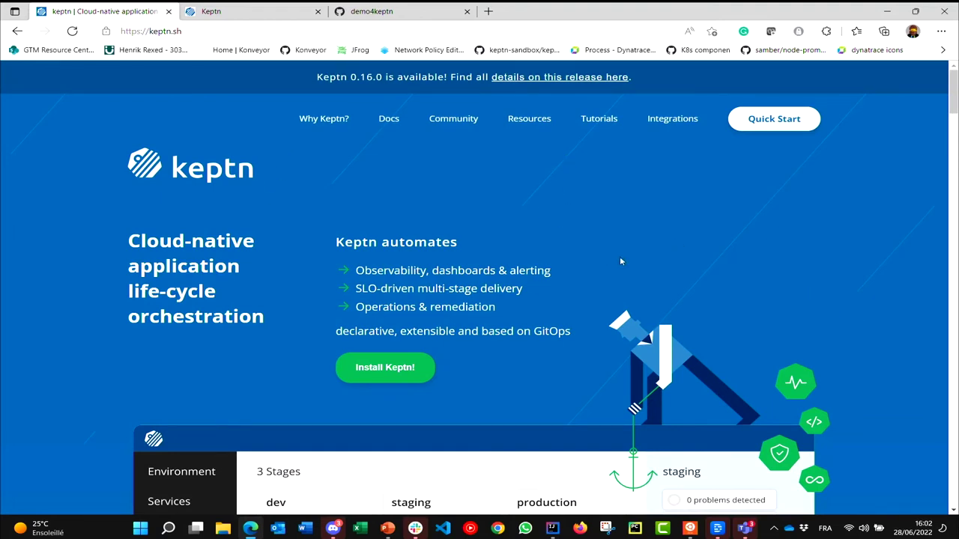
click(597, 120)
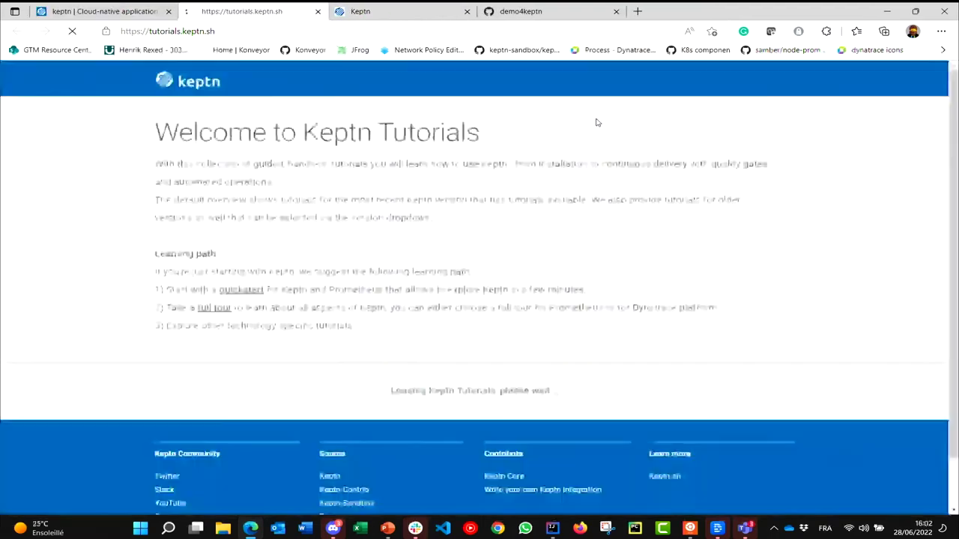
scroll(663, 360, down, 4)
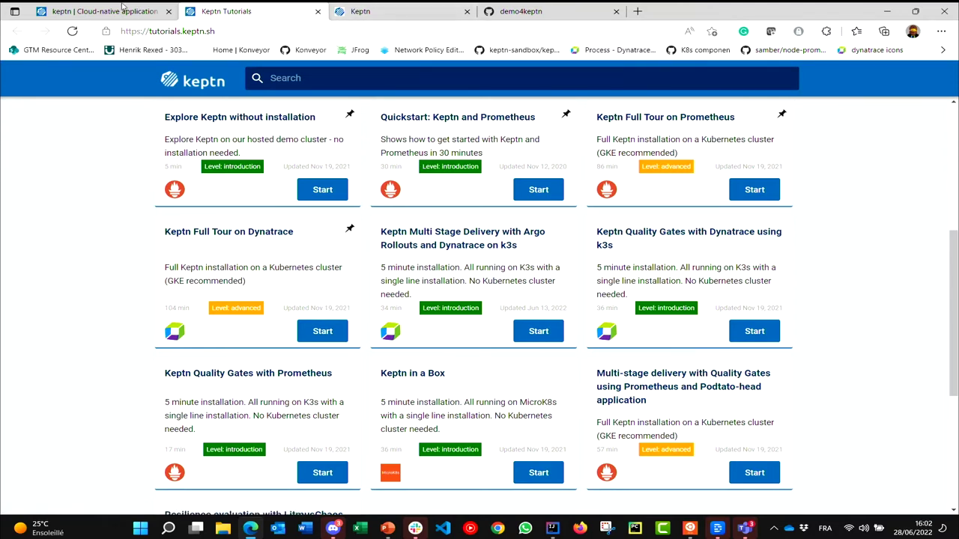
- Switch to the Keptn Bridge, show the onlineboutique environment with its stages, and display the list of projects
click(397, 13)
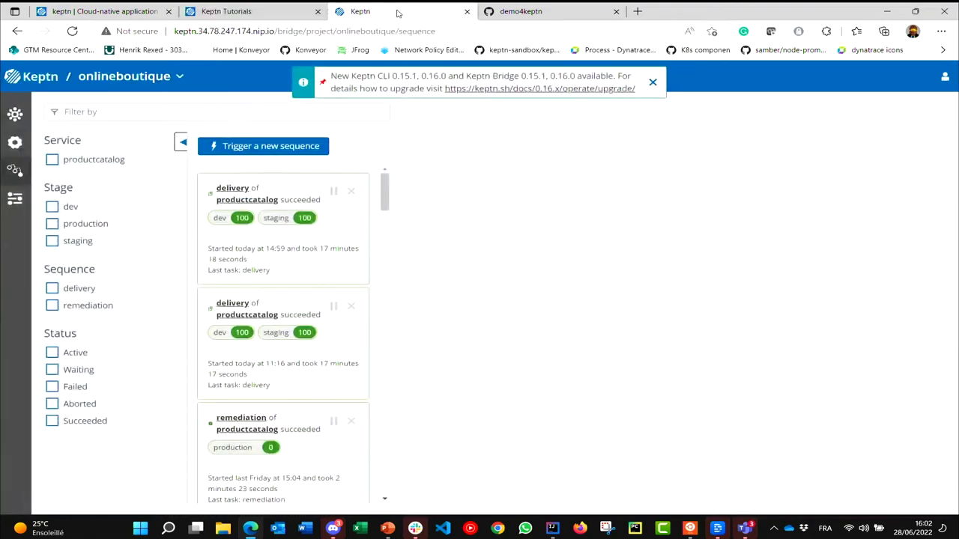
click(15, 115)
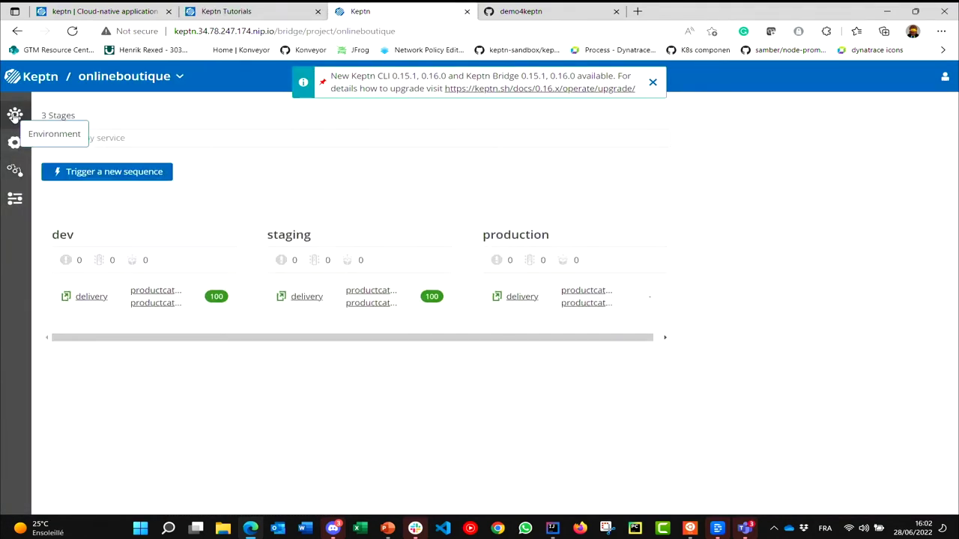
click(113, 77)
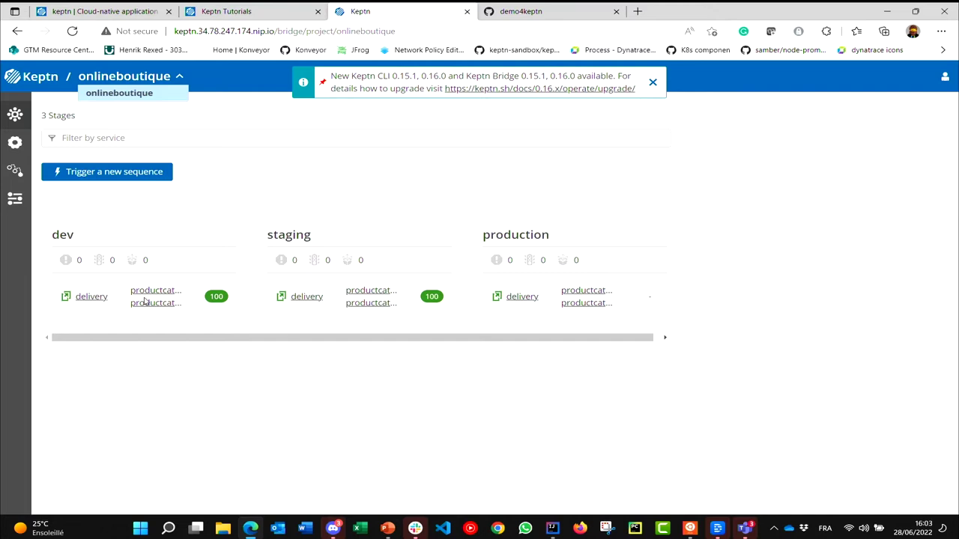
- Open the dev stage's delivery sequence and examine the k6-component logs and the get-sli task
click(93, 299)
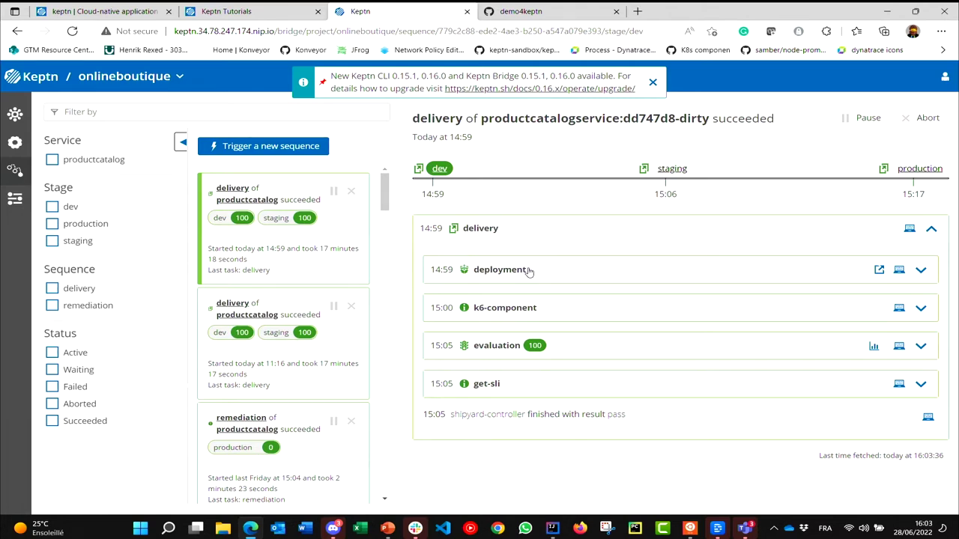
click(536, 309)
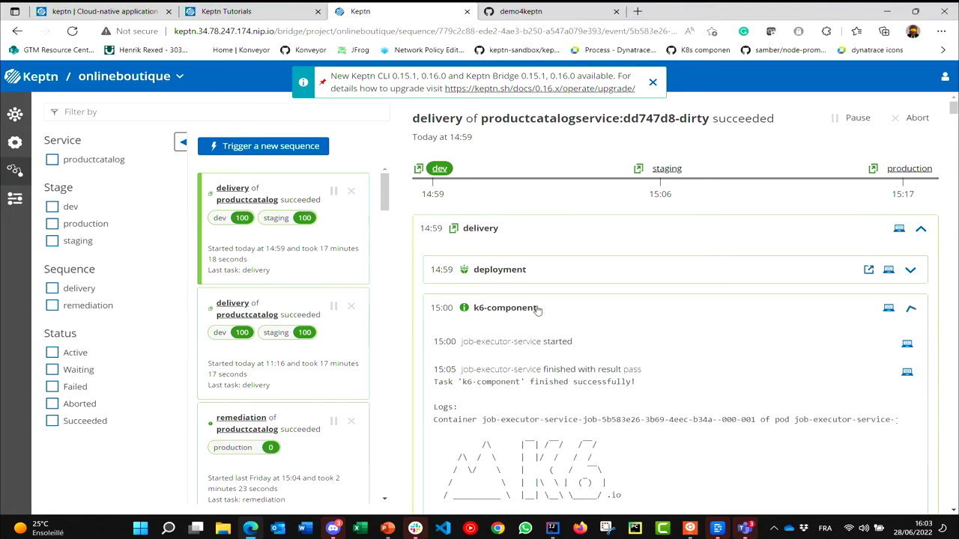
scroll(554, 371, down, 1)
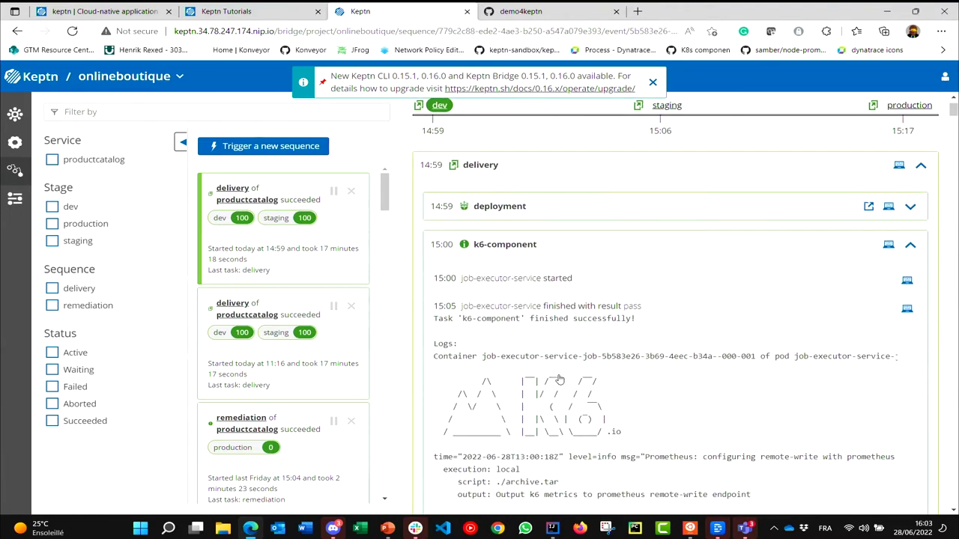
click(911, 247)
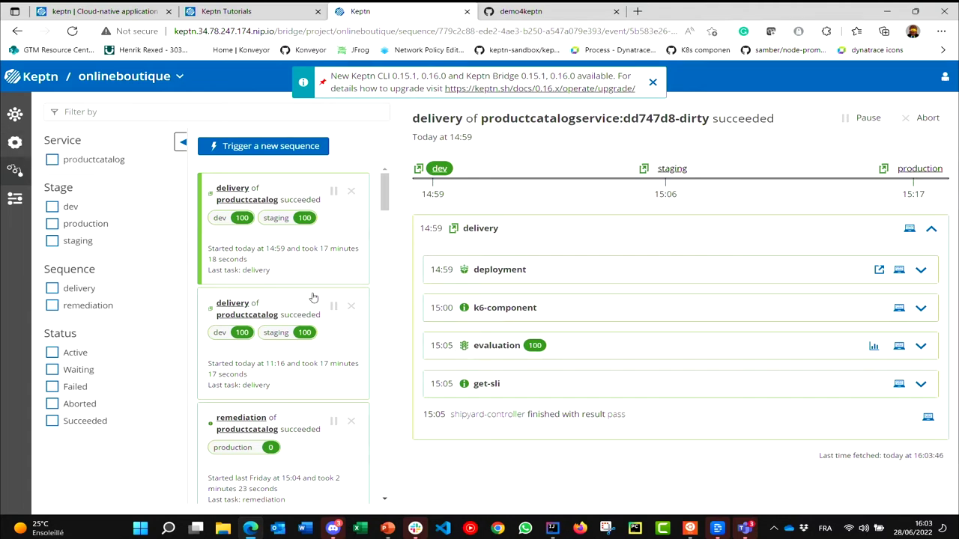
click(488, 384)
click(495, 385)
- Show the staging evaluation of the dd747d8-dirty build in the productcatalog service's details
click(15, 142)
click(154, 166)
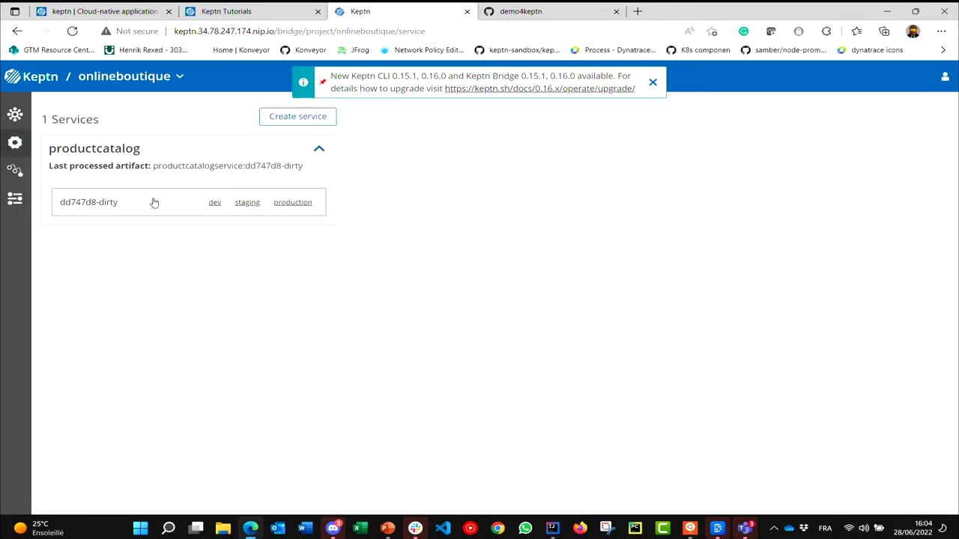
click(205, 208)
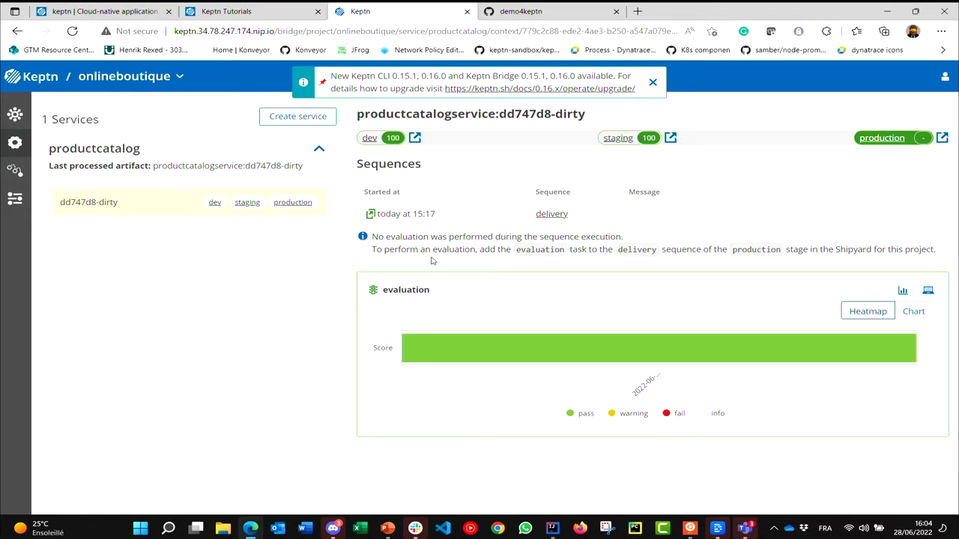
click(247, 202)
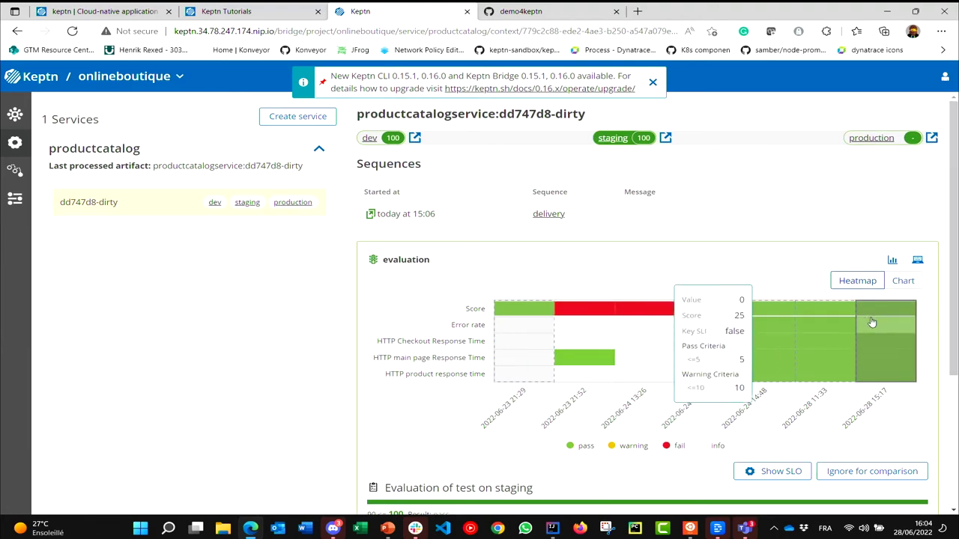
- Examine the latest staging evaluation's response-time results in the heatmap and its SLI breakdown
mouse_move(872, 343)
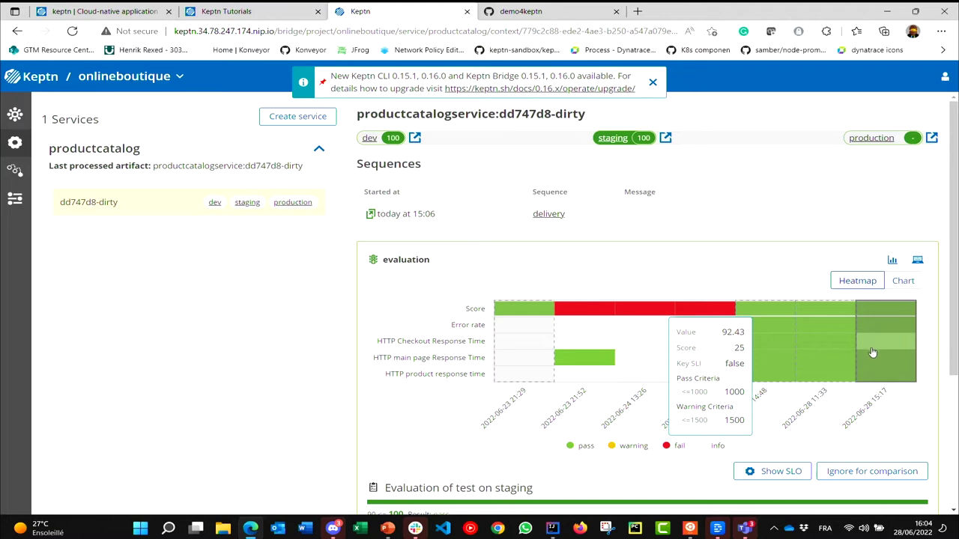
mouse_move(868, 378)
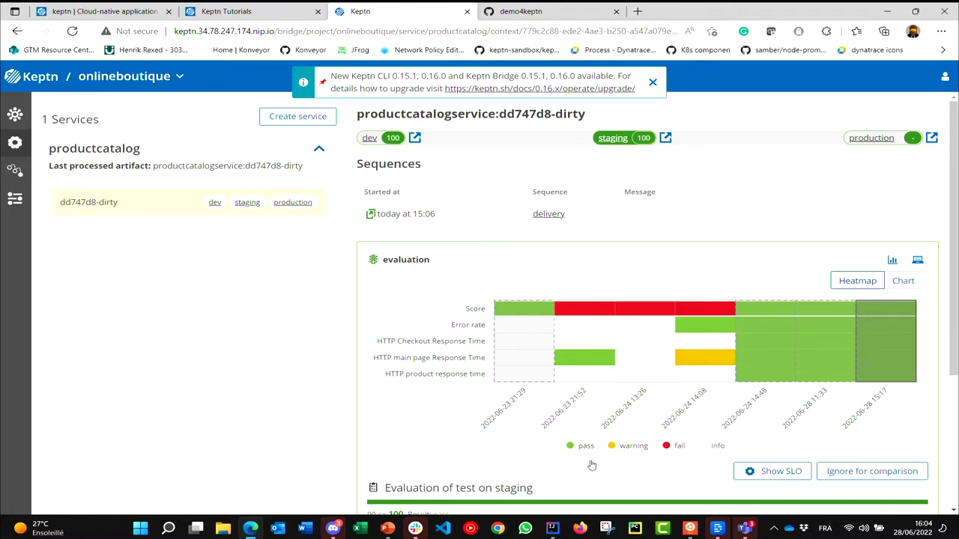
scroll(591, 466, down, 2)
scroll(533, 480, down, 1)
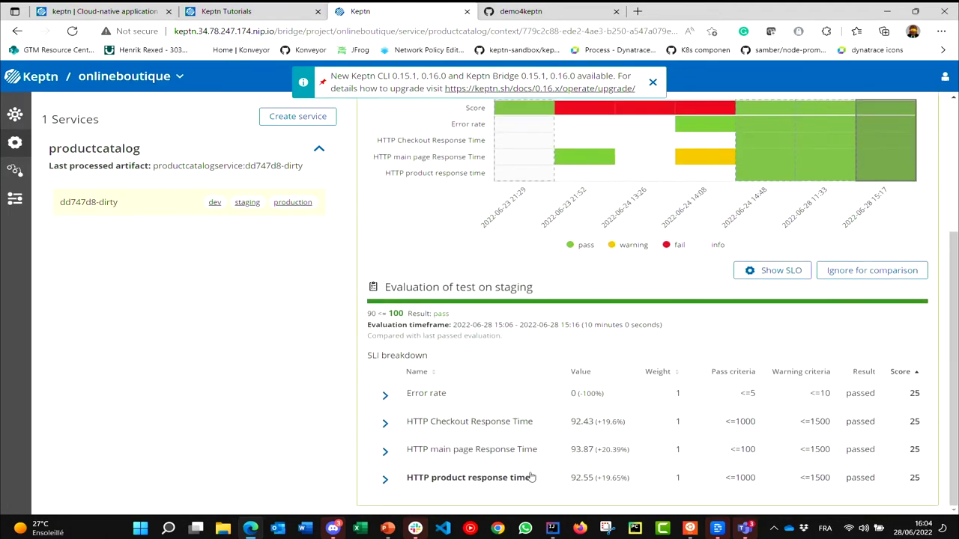
scroll(554, 409, up, 2)
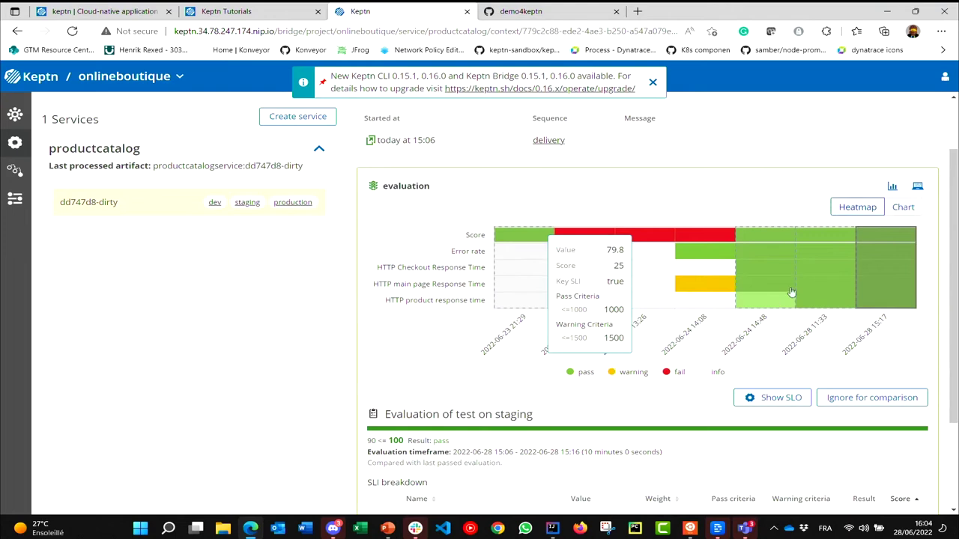
- Review the staging evaluation as a chart on its full evaluation page and return to the projects dashboard
click(889, 189)
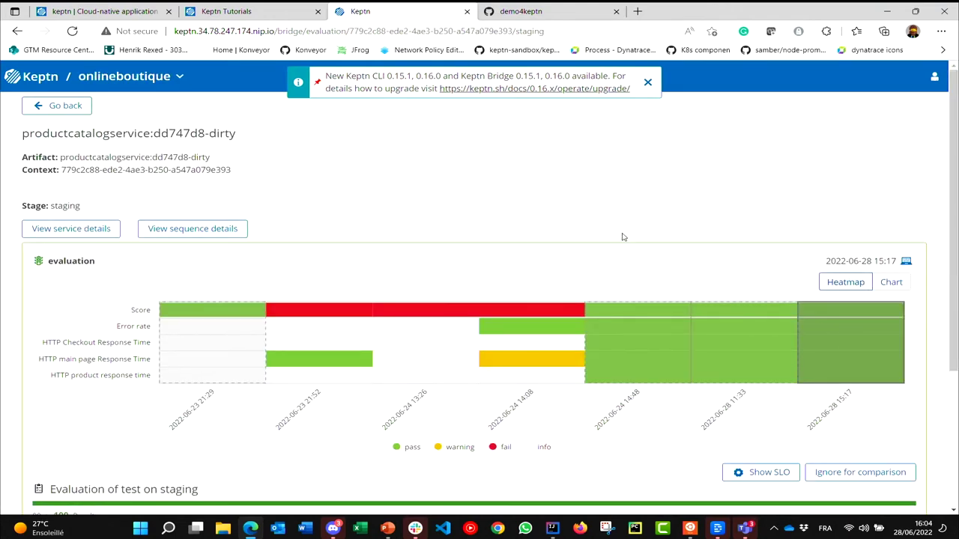
scroll(803, 201, down, 1)
click(890, 213)
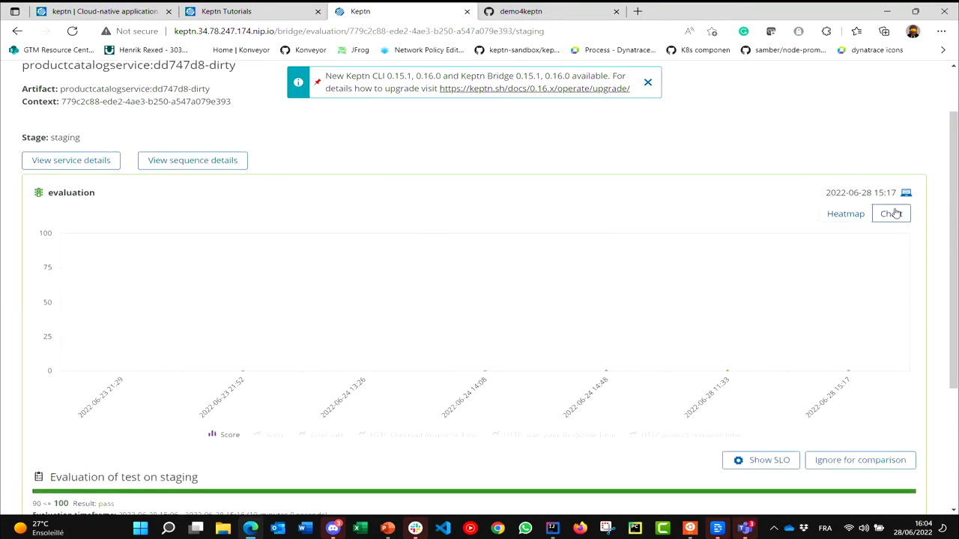
scroll(404, 260, down, 2)
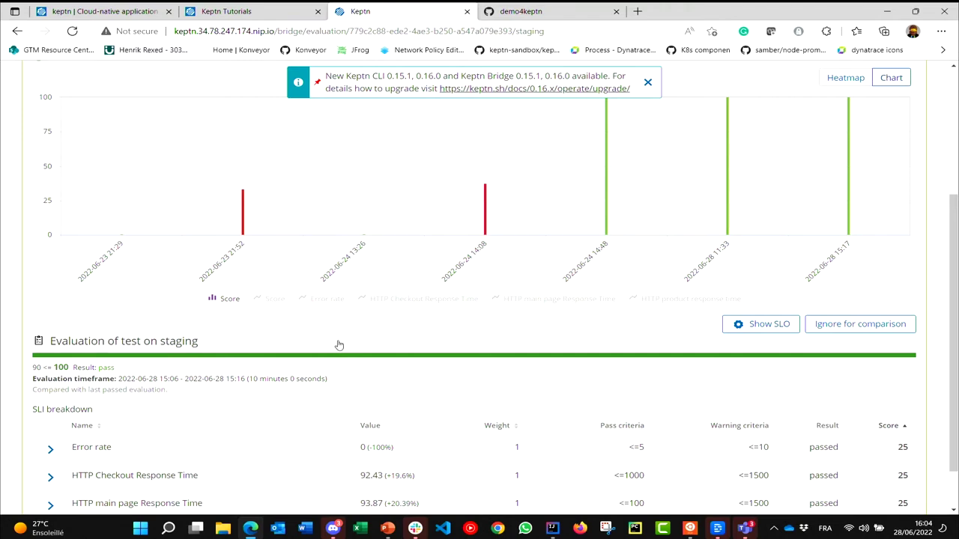
scroll(263, 217, up, 3)
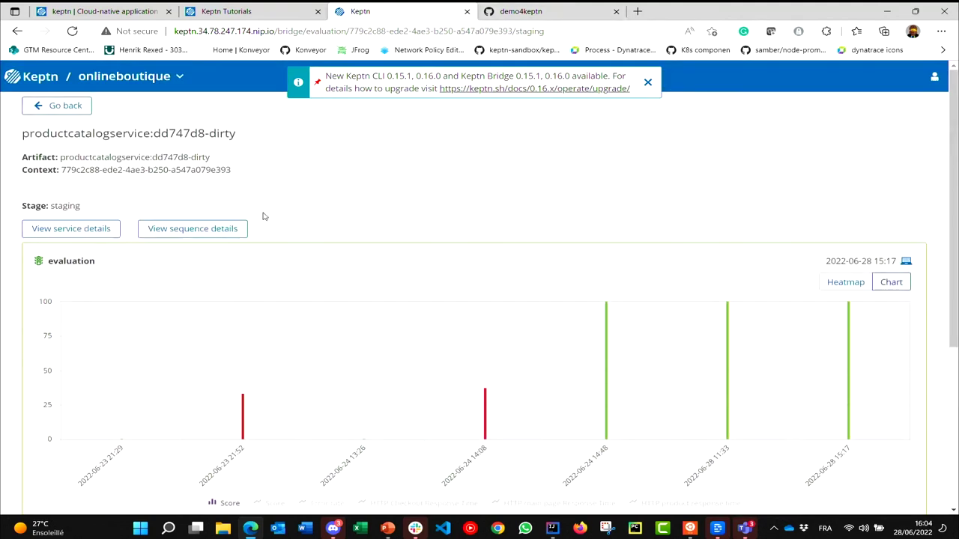
click(46, 78)
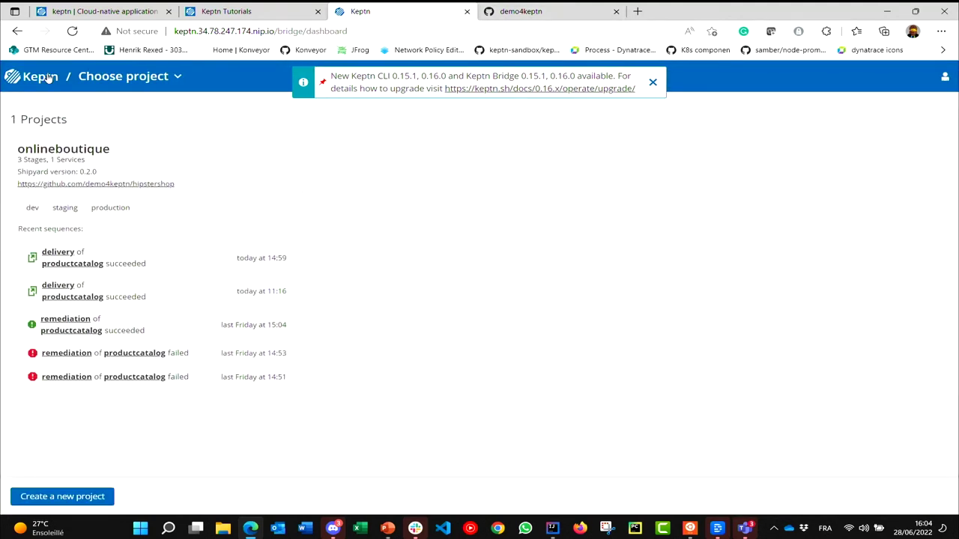
- Switch to the demo4keptn GitHub page and browse the hipstershop repository's dev branch to the prometheus folder under productcatalog
click(503, 12)
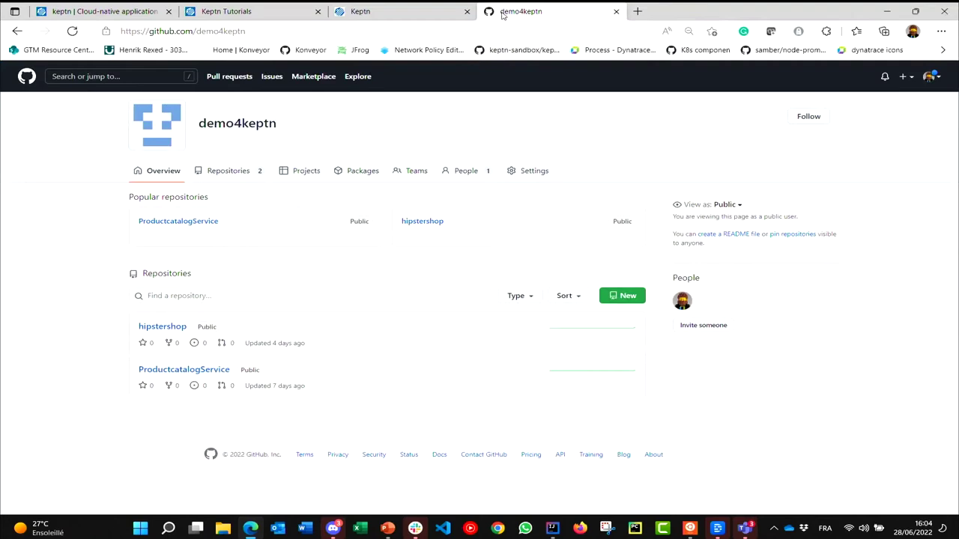
click(162, 328)
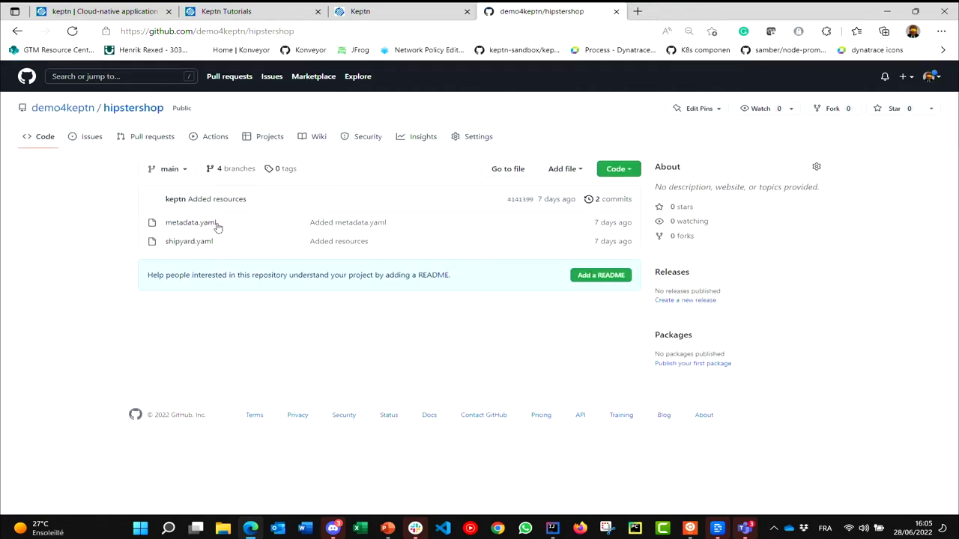
click(185, 174)
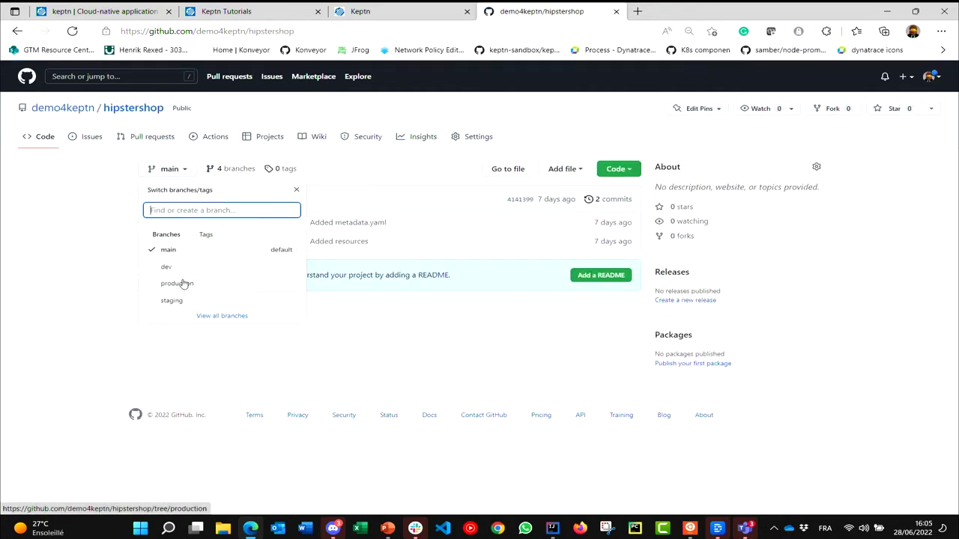
click(171, 274)
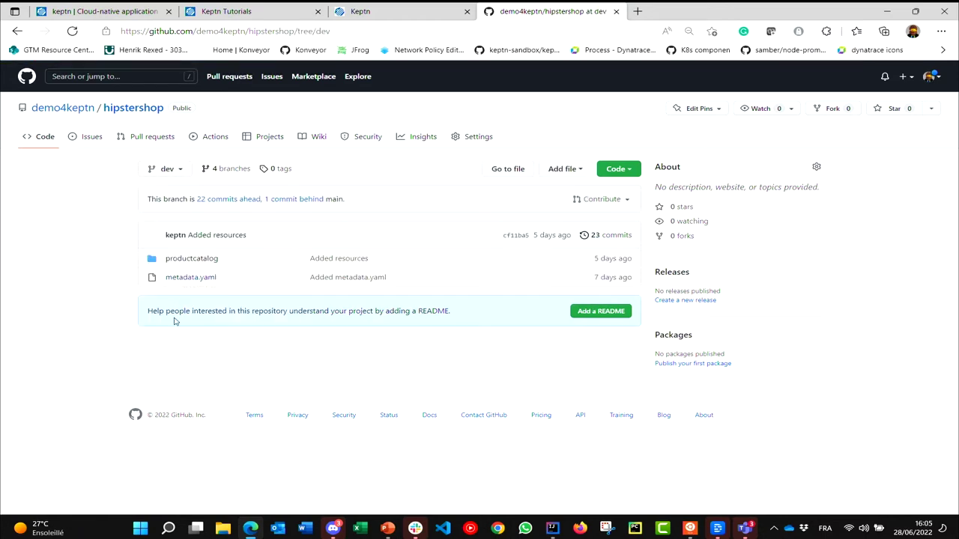
click(192, 260)
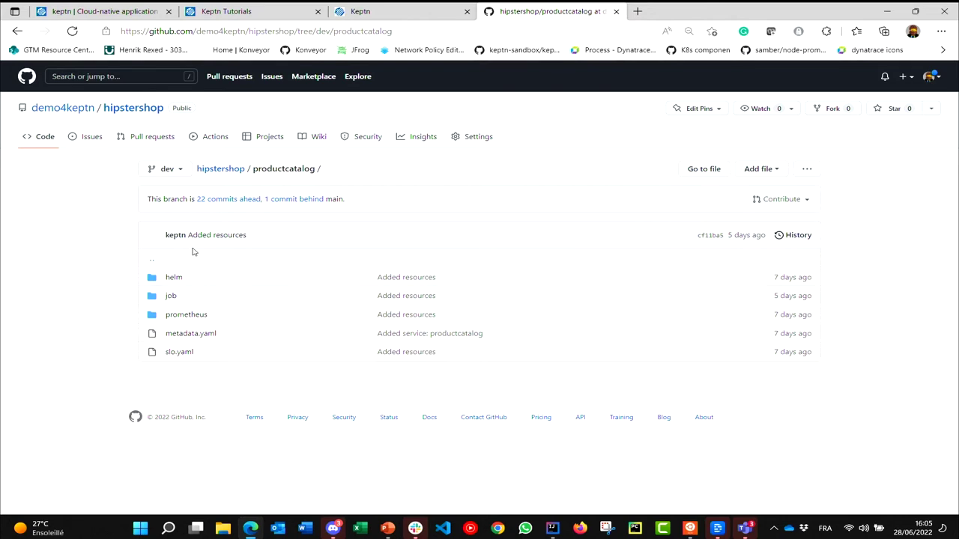
click(183, 318)
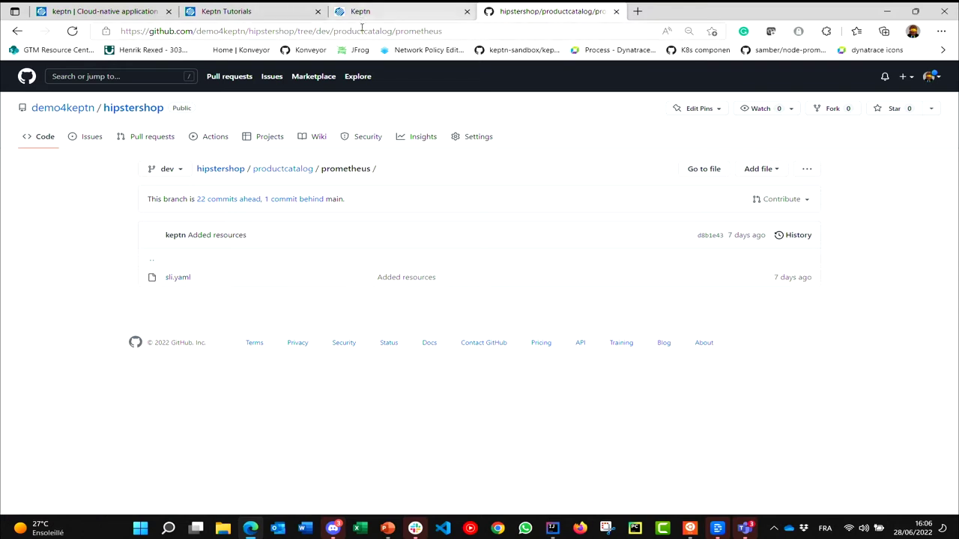
- Switch to the keptn_demo project in IntelliJ IDEA and open shipyard.yaml from the keptn folder
key(alt+Tab)
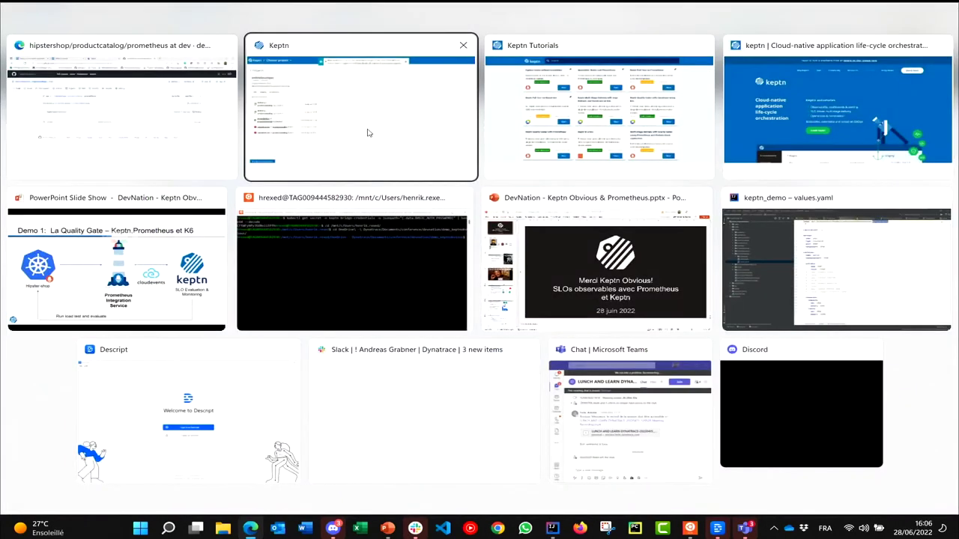
click(876, 227)
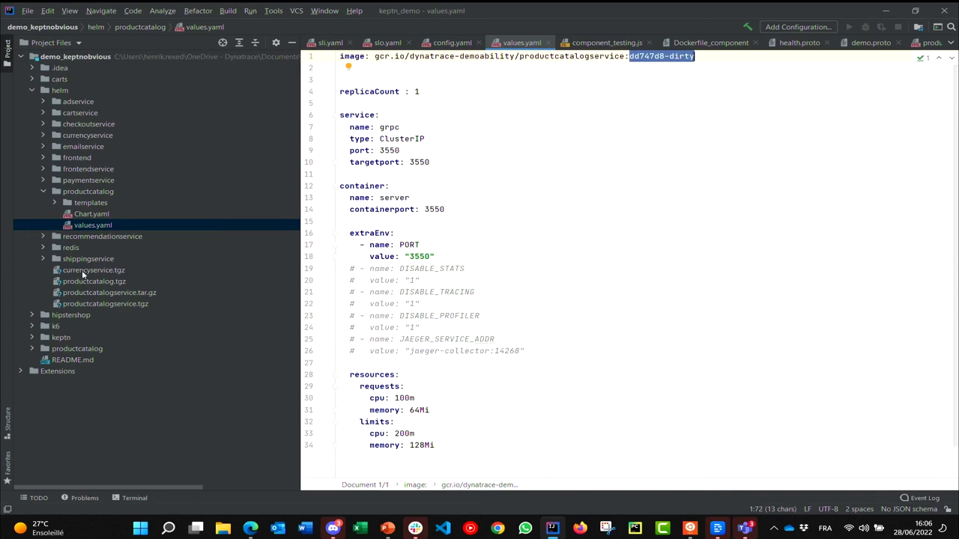
click(32, 337)
scroll(97, 334, down, 3)
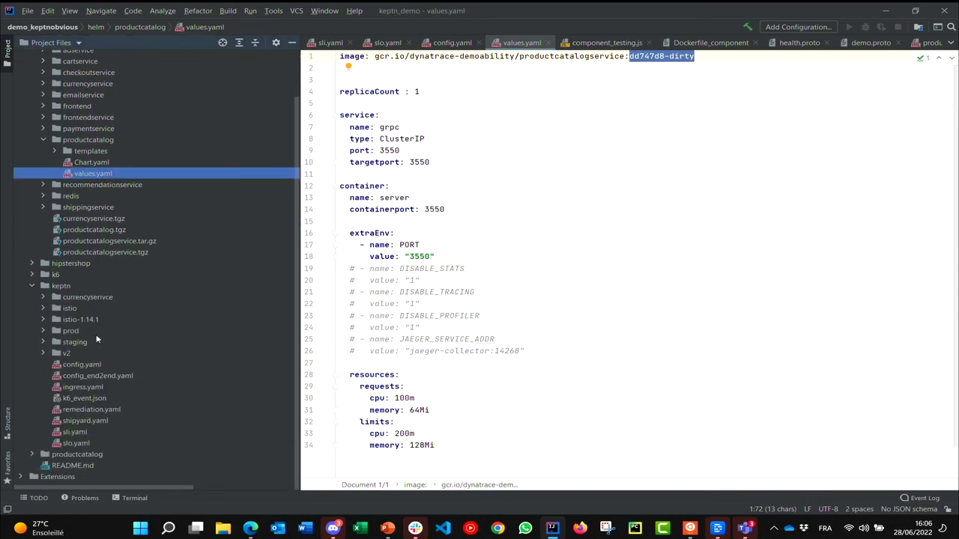
double_click(73, 421)
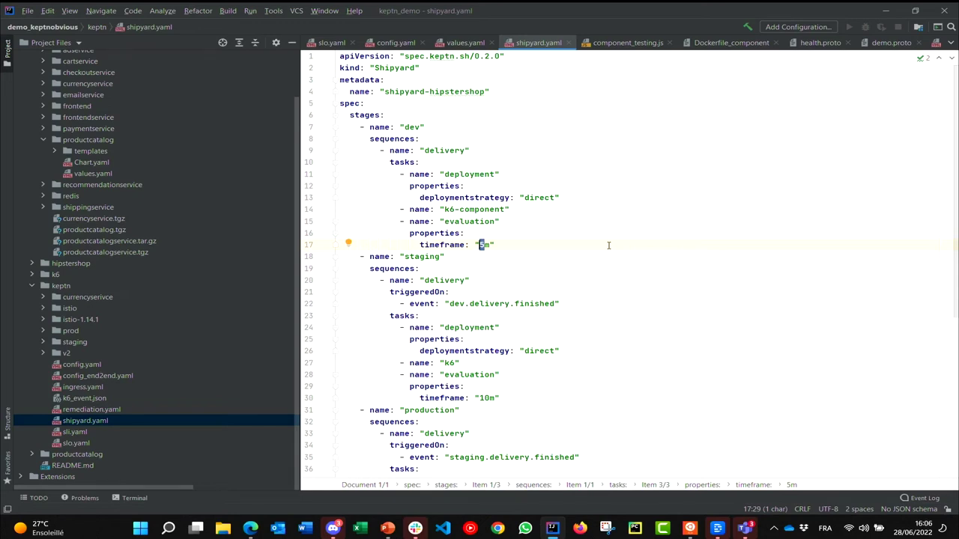
- Highlight the dev stage's delivery sequence name, its evaluation timeframe, and the staging trigger event dev.delivery.finished in shipyard.yaml
drag(384, 150, 505, 154)
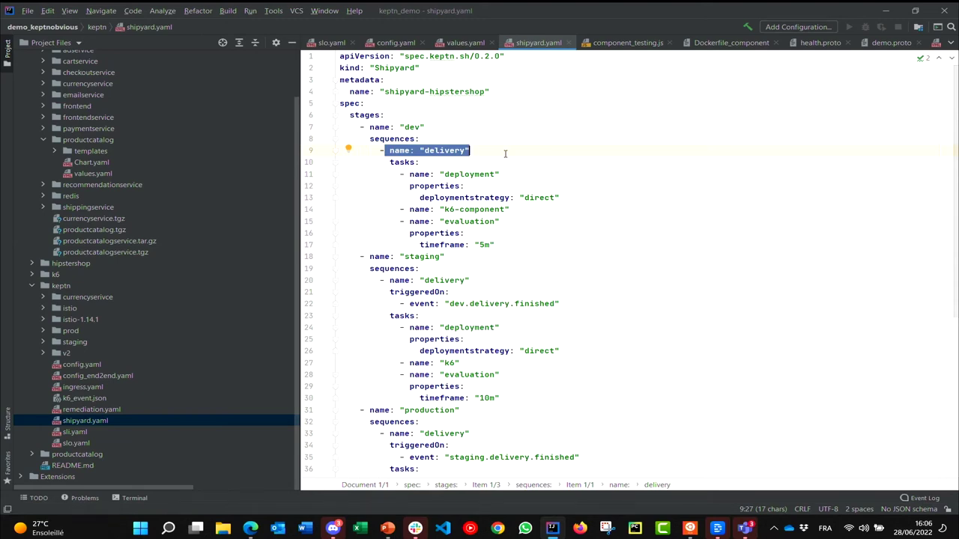
drag(414, 245, 509, 241)
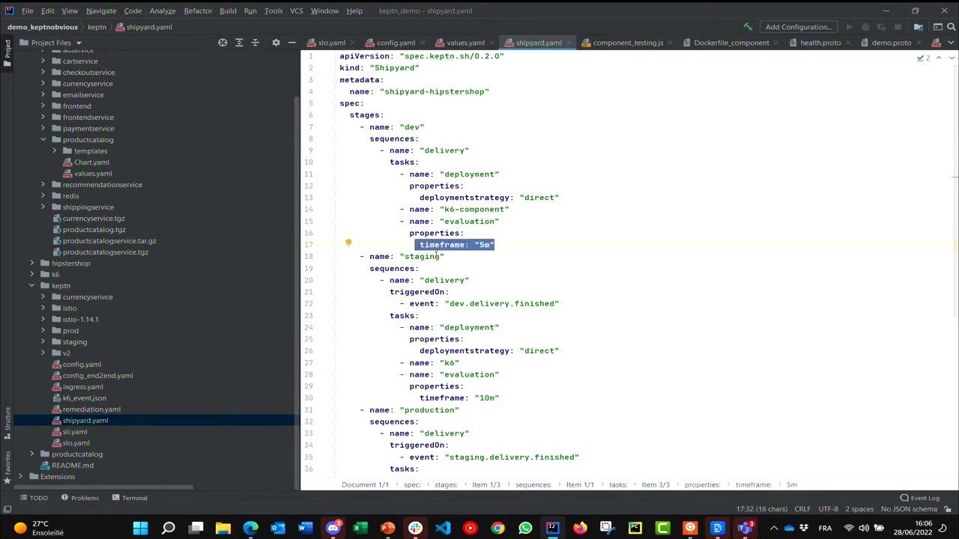
scroll(402, 266, down, 1)
drag(402, 267, 587, 269)
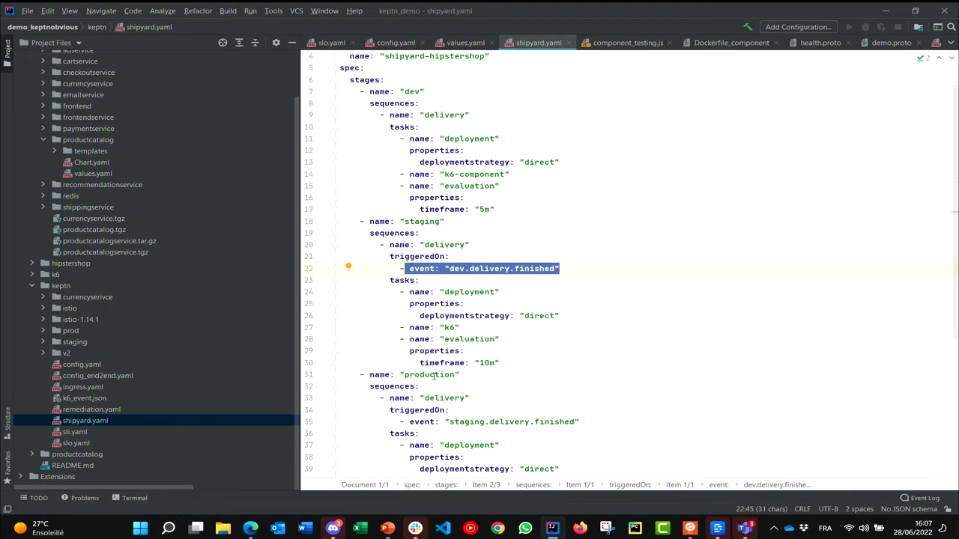
- Review the staging and production stages in shipyard.yaml and highlight the dev stage's k6-component task name
scroll(485, 372, down, 4)
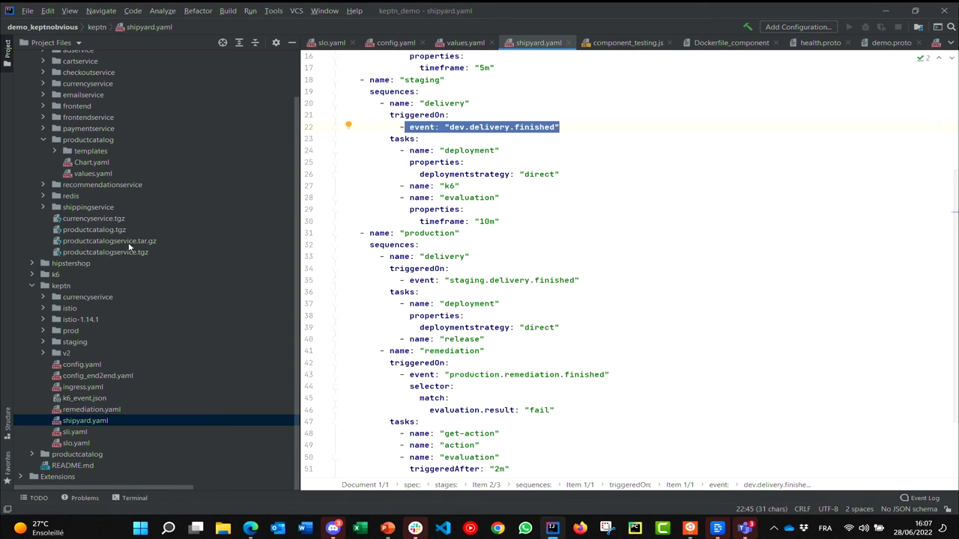
scroll(84, 299, up, 1)
scroll(83, 300, down, 1)
scroll(472, 232, up, 5)
drag(444, 209, 503, 213)
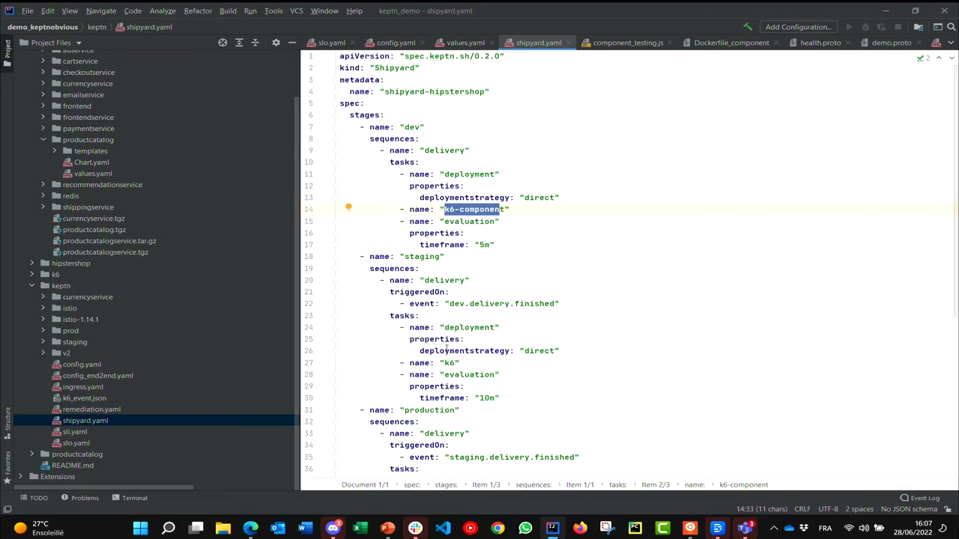
- Open config.yaml from the keptn folder and highlight its k6-component trigger event and the hrexed/k6-productcatalog:0.6 image line
double_click(82, 366)
click(624, 225)
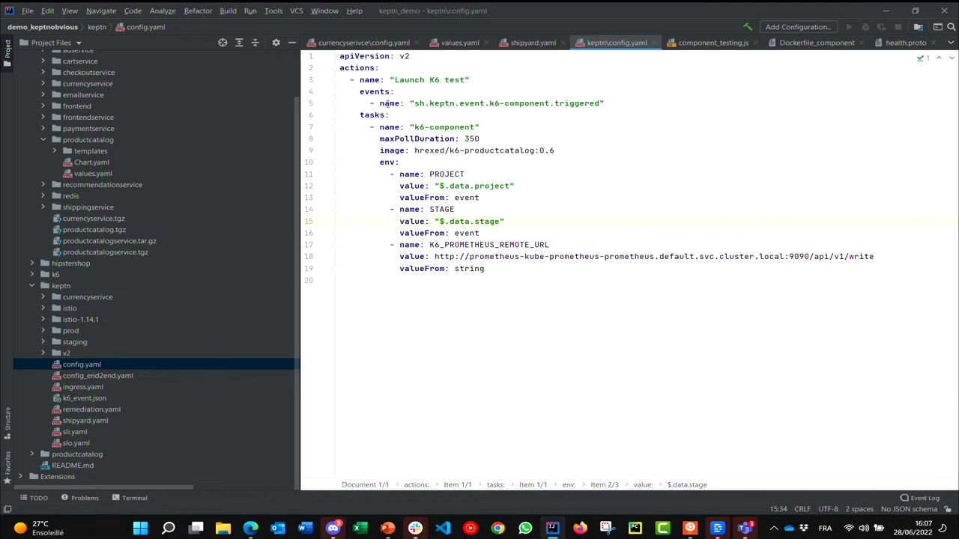
drag(364, 103, 621, 104)
click(599, 127)
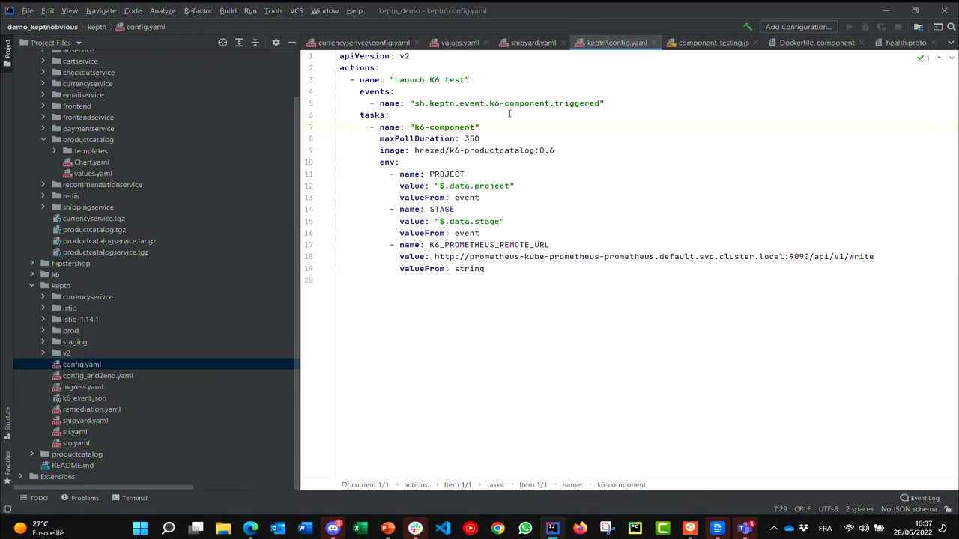
click(410, 138)
drag(380, 150, 568, 149)
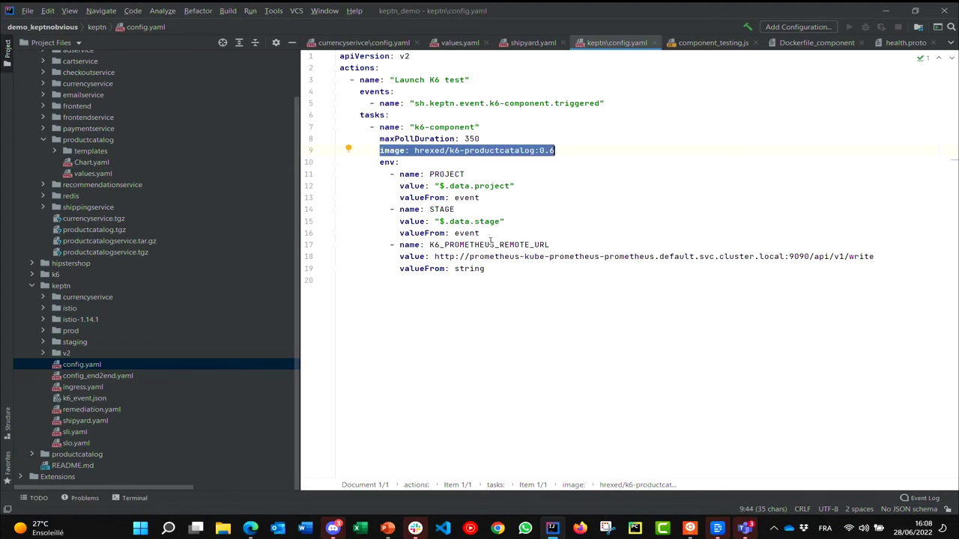
- Open config_end2end.yaml from the keptn folder to view the end-to-end k6 test job
key(alt+Tab)
key(alt+Tab)
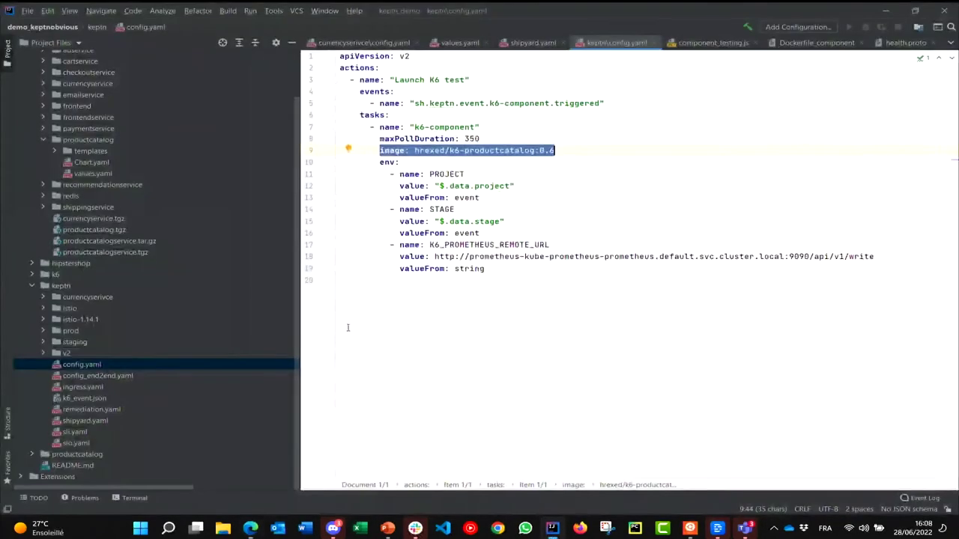
double_click(79, 374)
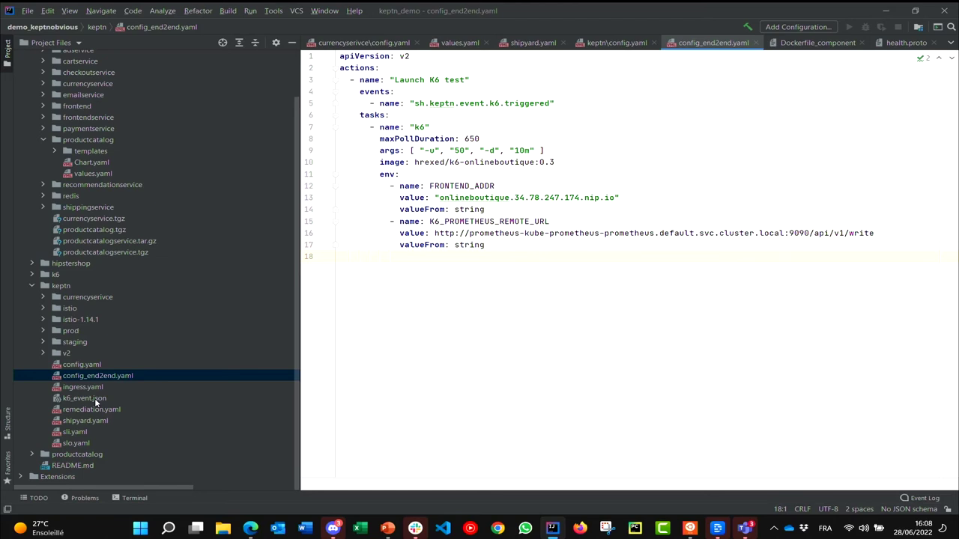
- Open sli.yaml from the keptn folder and highlight the grpc_response_time_seconds_getproducts indicator name
click(75, 445)
click(75, 433)
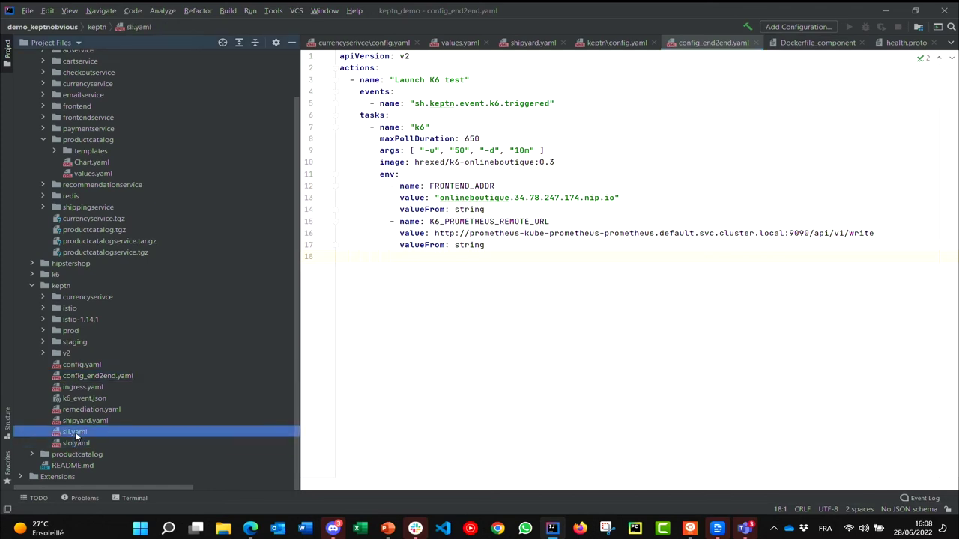
double_click(74, 434)
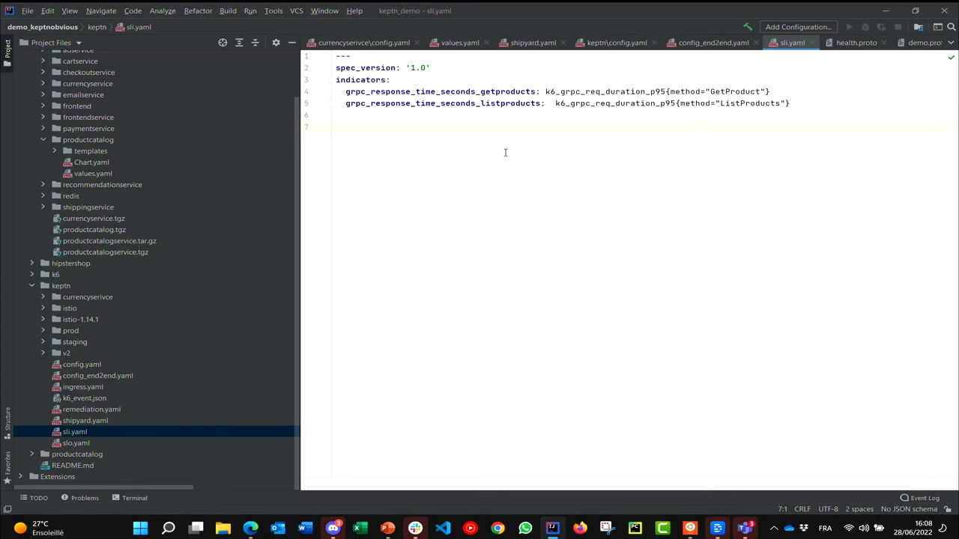
double_click(583, 91)
click(592, 156)
double_click(437, 93)
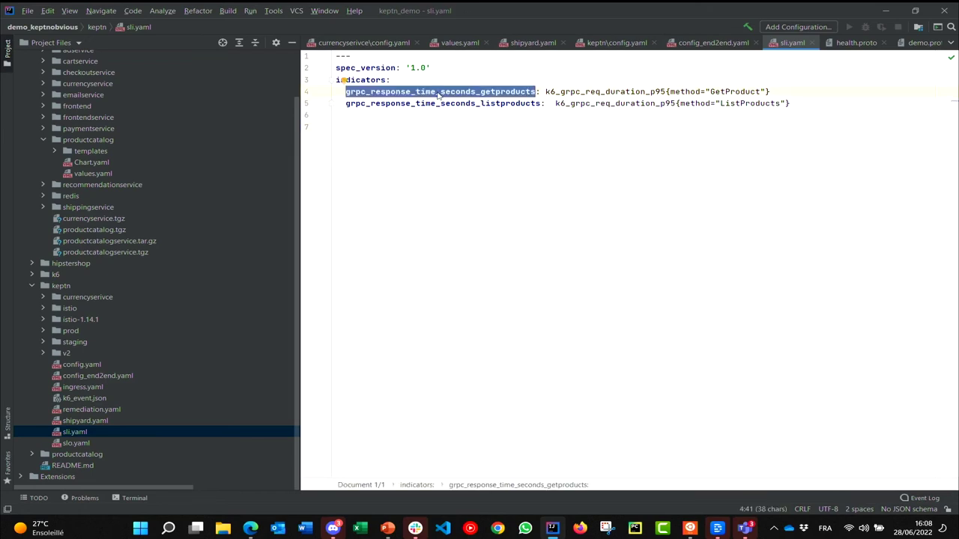
- Open slo.yaml from the keptn folder and highlight the getproducts SLI name in the first objective
double_click(76, 443)
drag(386, 128, 575, 128)
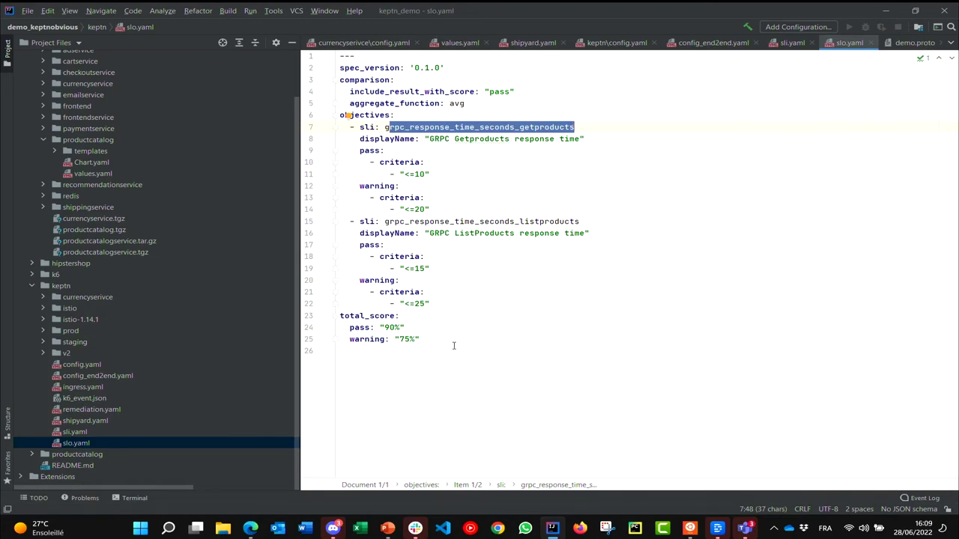
key(alt+Tab)
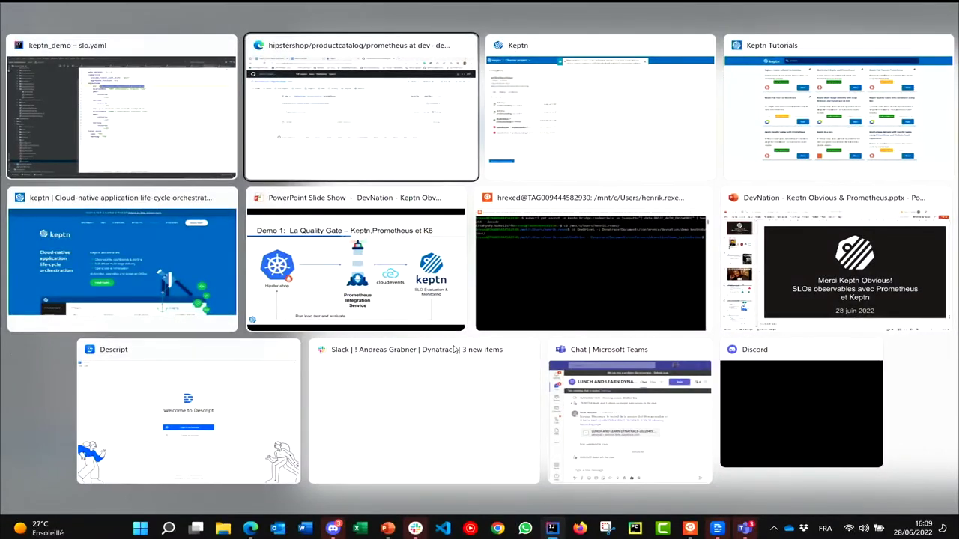
key(Escape)
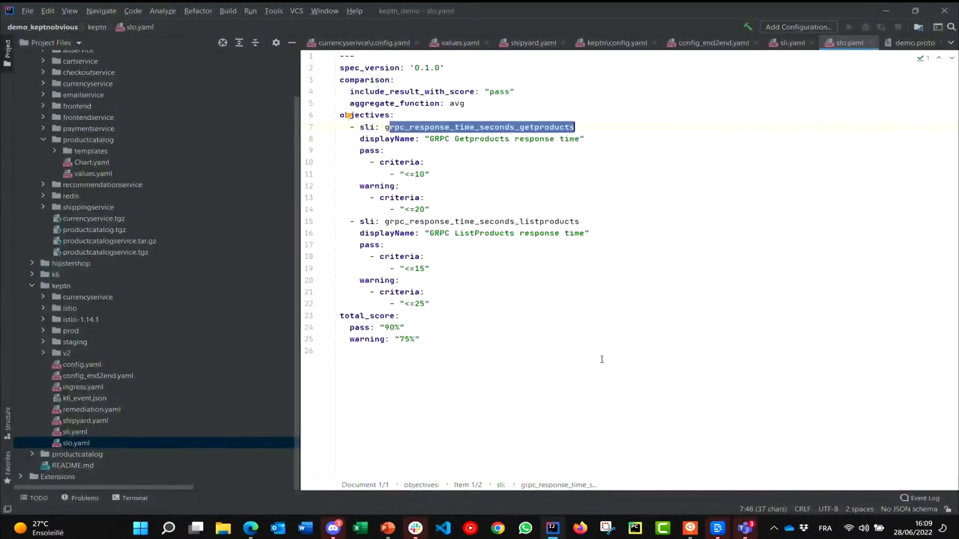
- Switch to the Keptn Bridge in Edge, dismiss the version notice and reload the projects dashboard
key(alt+Tab)
key(Tab)
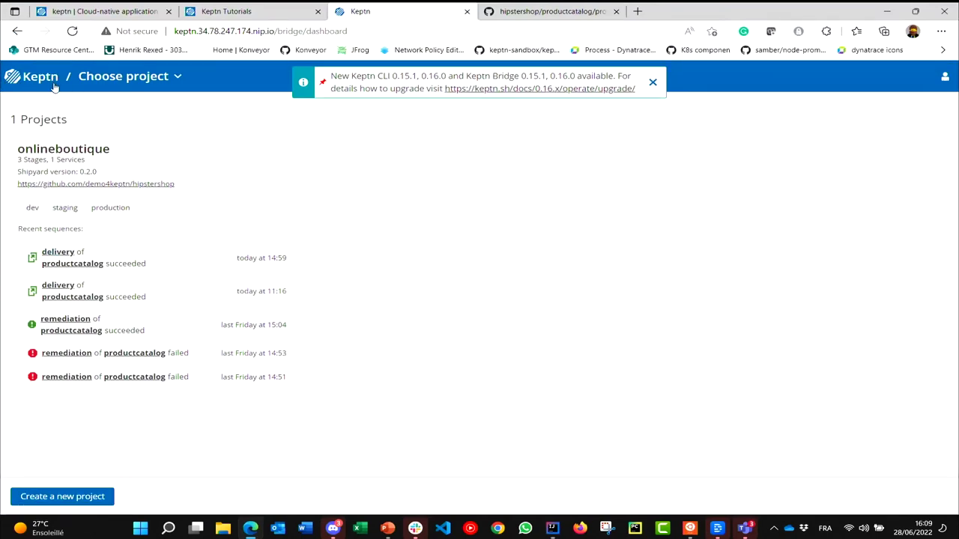
click(652, 83)
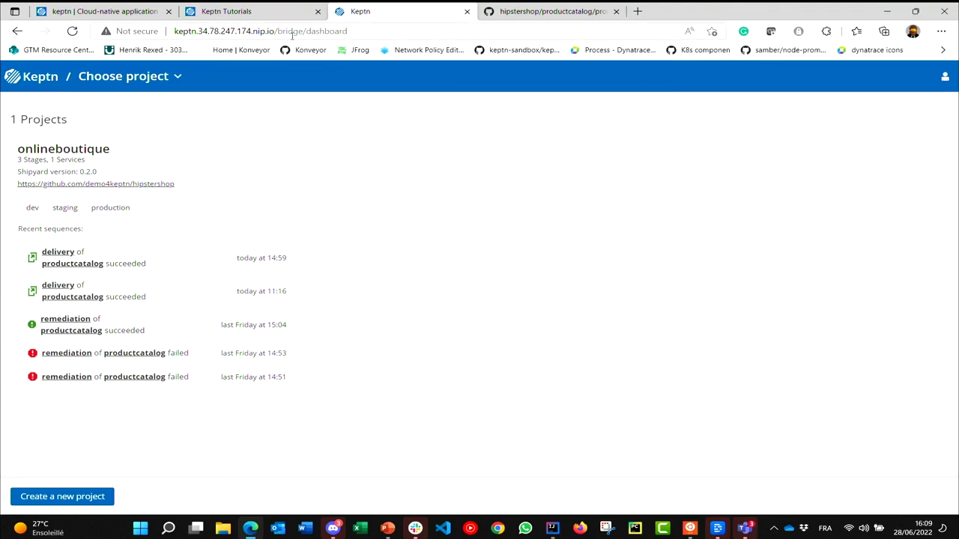
click(72, 31)
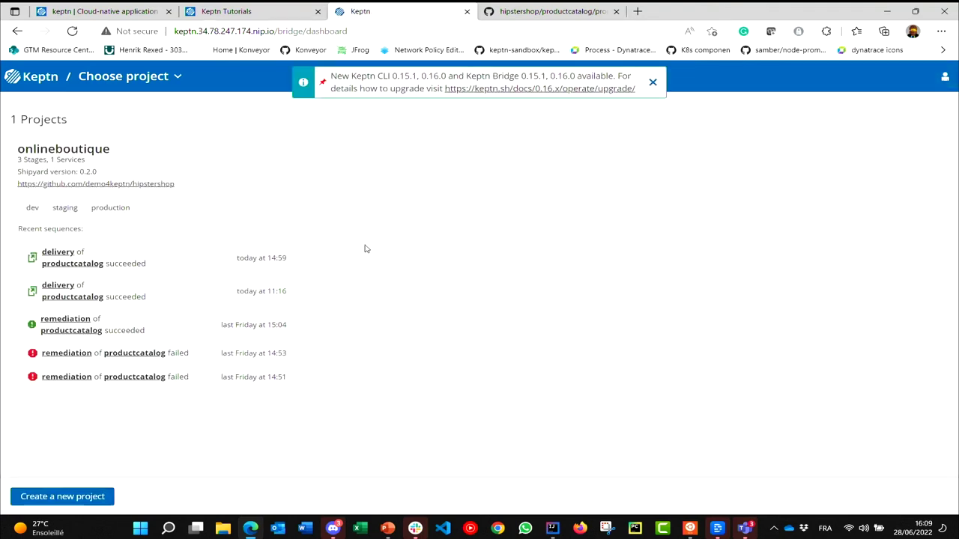
- Open the onlineboutique project's Integrations settings and review the job-executor-service subscriptions
click(124, 76)
click(131, 99)
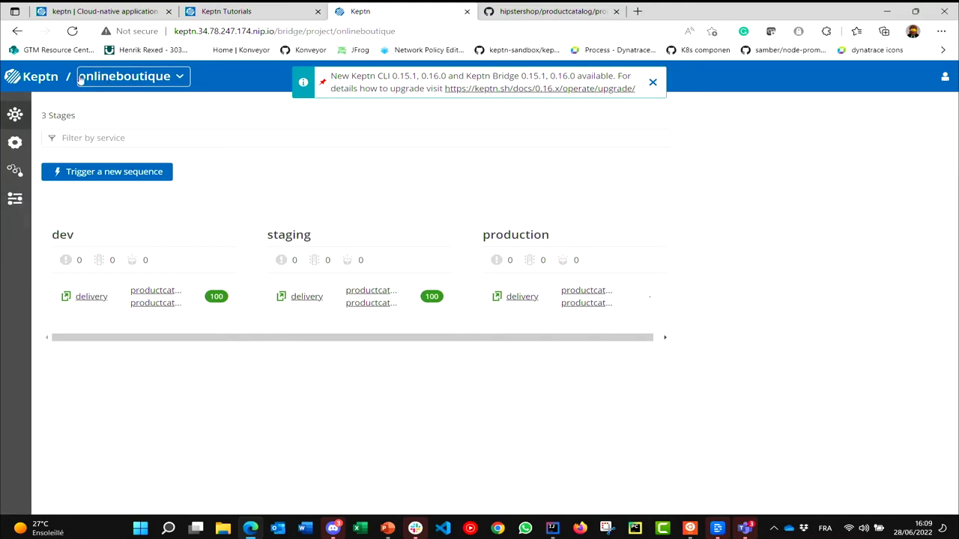
click(15, 198)
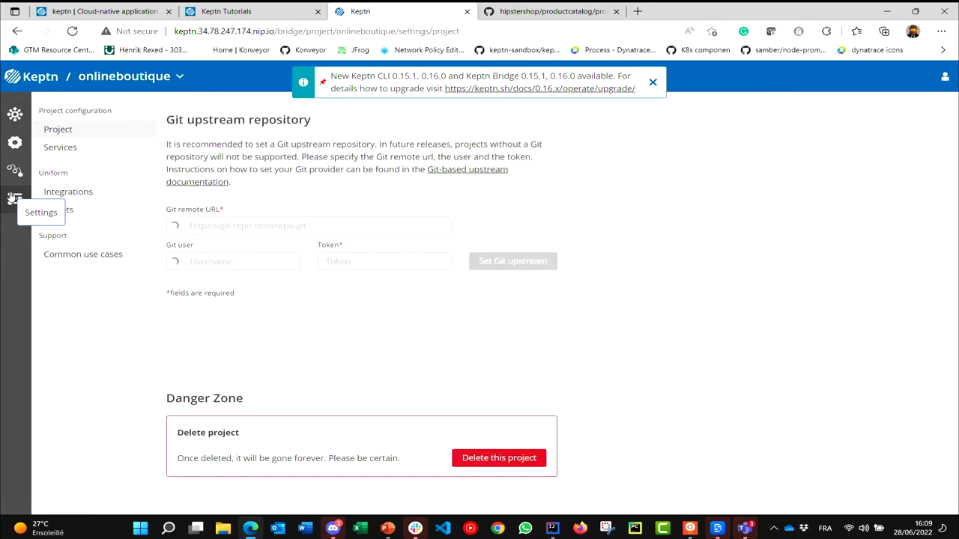
click(66, 192)
scroll(352, 196, down, 5)
scroll(342, 201, up, 5)
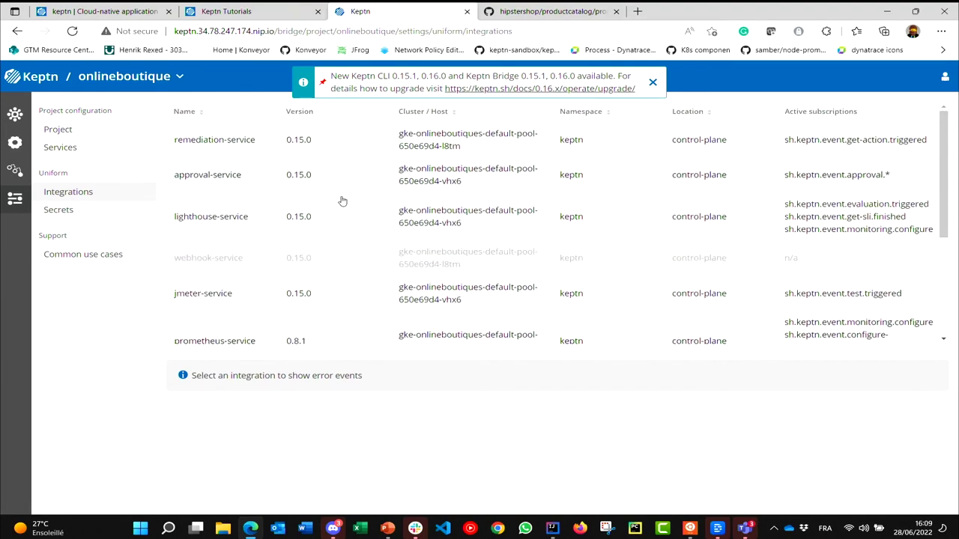
scroll(342, 201, down, 5)
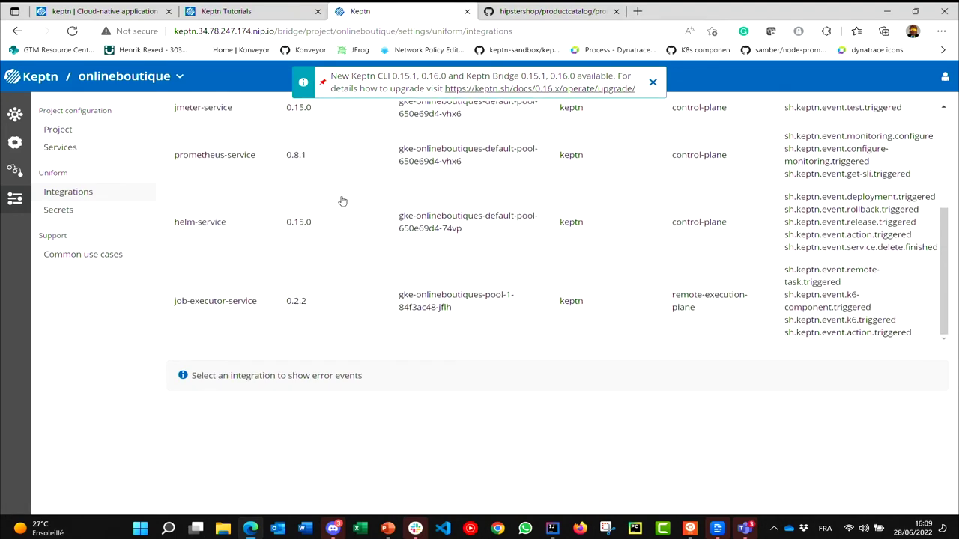
click(254, 304)
scroll(337, 377, down, 2)
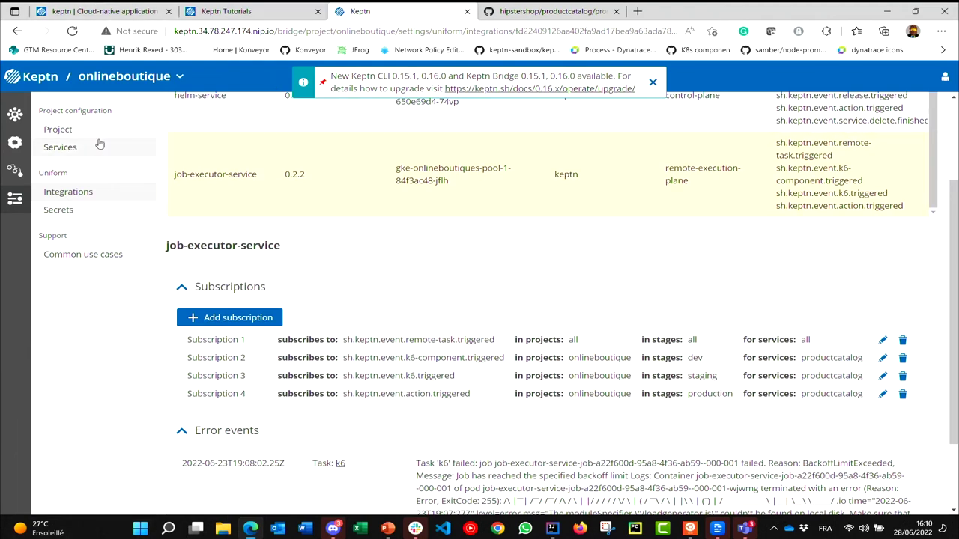
- Start a new delivery sequence for the productcatalog service in the dev stage, continuing to its image details
click(15, 114)
click(119, 172)
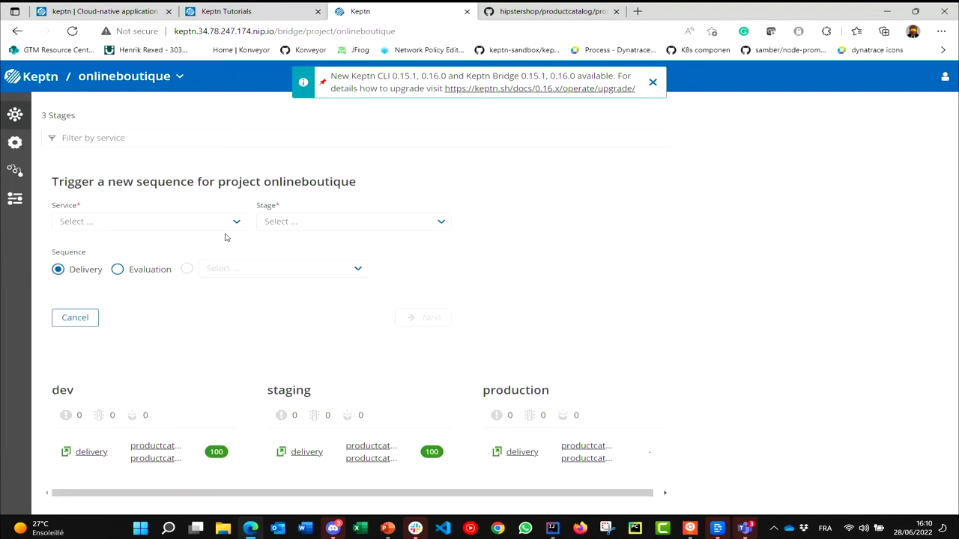
click(236, 221)
click(208, 238)
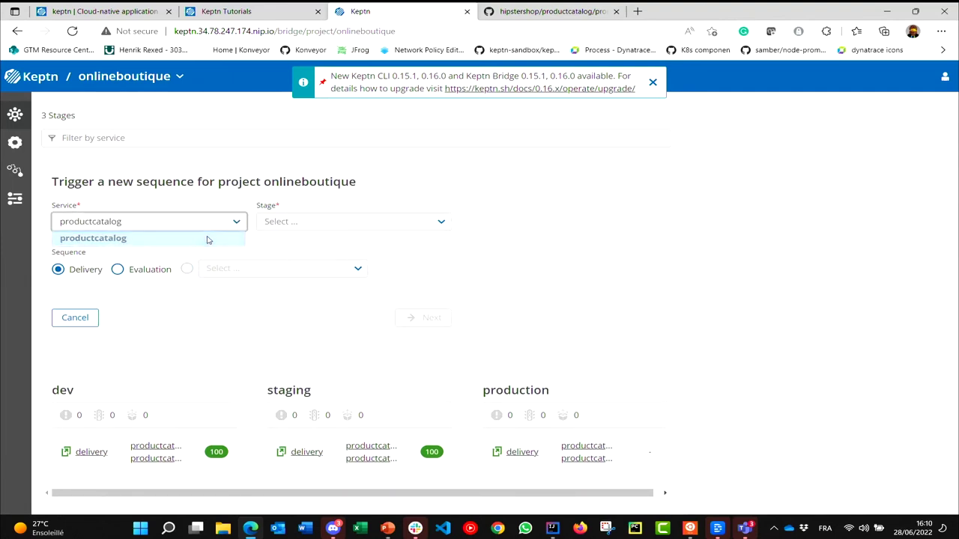
click(315, 229)
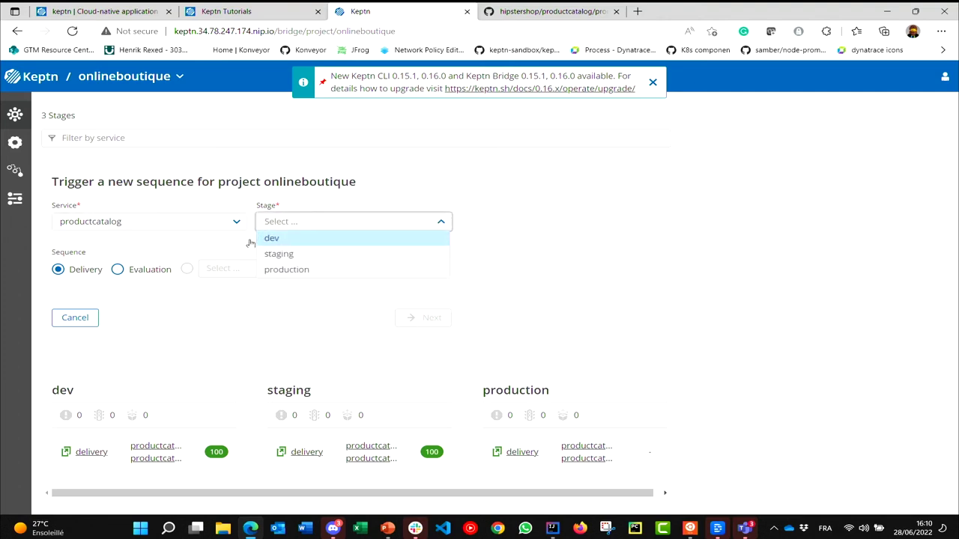
click(276, 240)
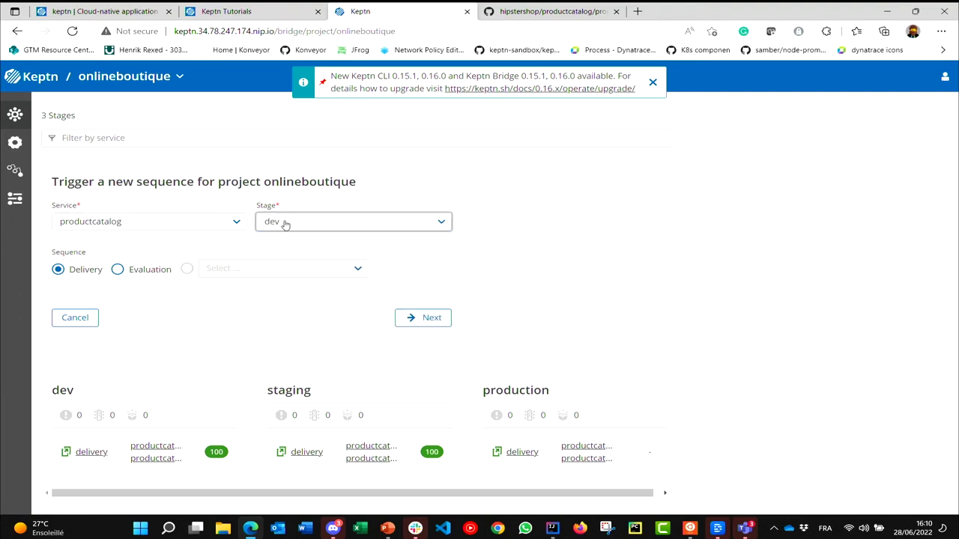
click(430, 327)
- Copy the image path gcr.io/dynatrace-demoability/productcatalogservice from productcatalog's values.yaml in IntelliJ IDEA into the delivery's Image field in the Bridge
click(155, 225)
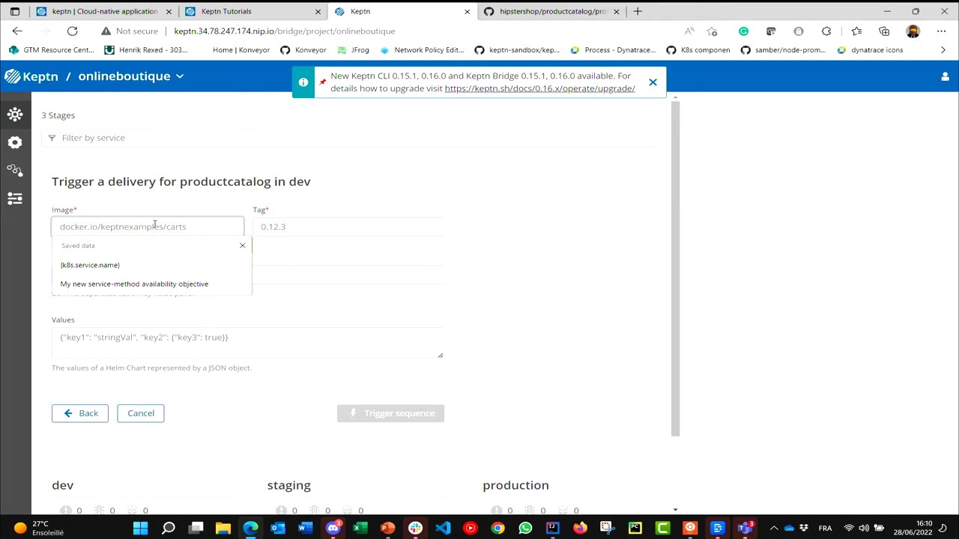
key(alt+Tab)
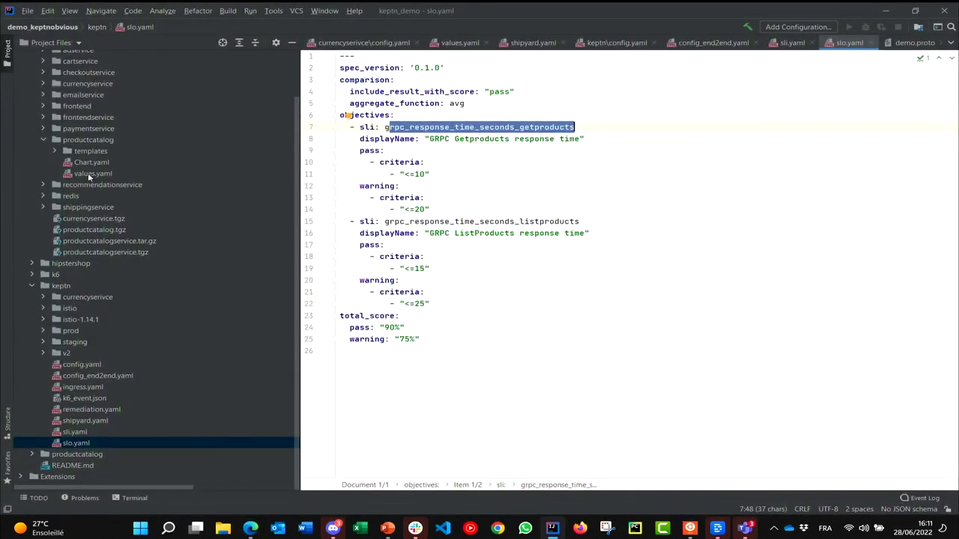
click(87, 173)
double_click(88, 173)
mouse_move(374, 56)
mouse_down()
mouse_move(674, 63)
mouse_move(374, 59)
mouse_up()
key(ctrl+c)
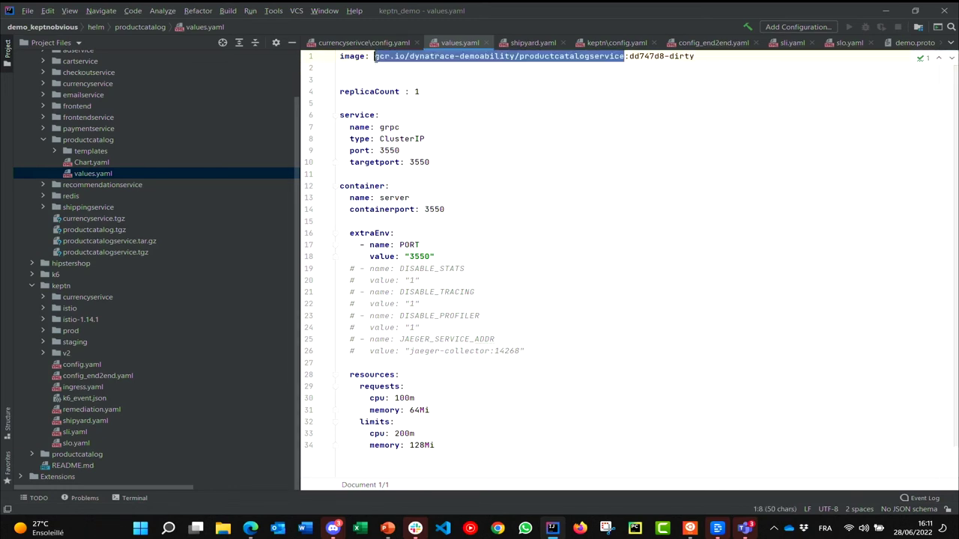
key(alt+Tab)
click(193, 227)
key(ctrl+v)
- Copy the image tag dd747d8-dirty from values.yaml into the delivery's Tag field and trigger the sequence
key(alt+Tab)
drag(627, 59, 719, 69)
key(ctrl+c)
key(alt+Tab)
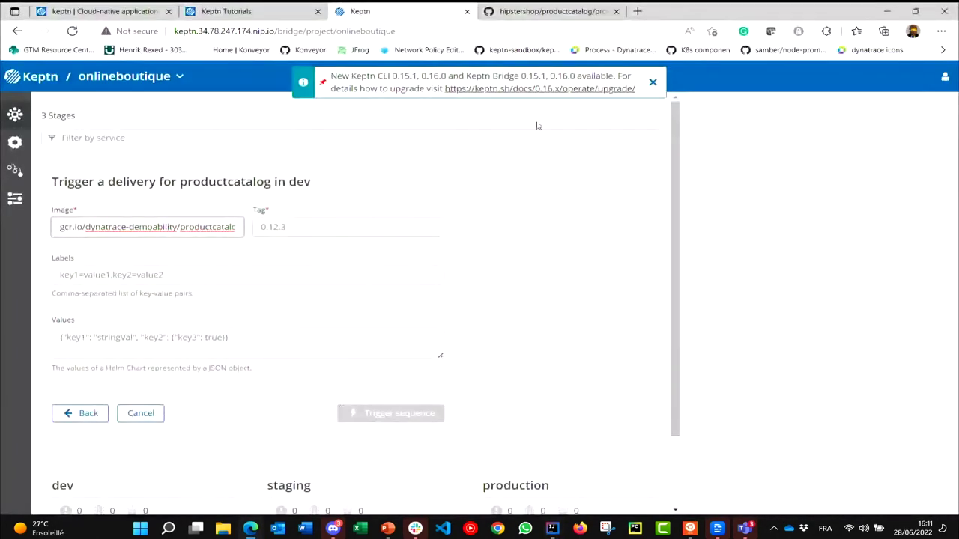
click(405, 217)
key(ctrl+v)
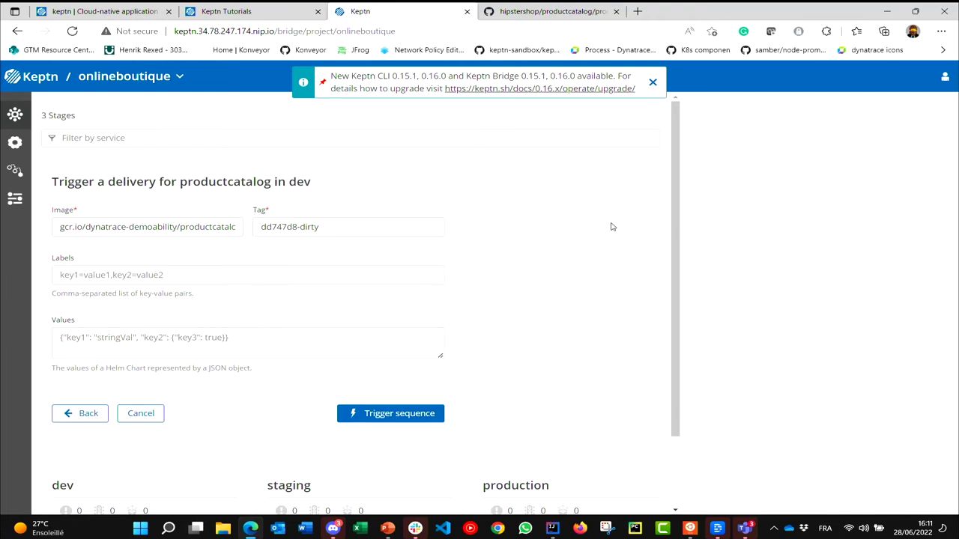
click(391, 417)
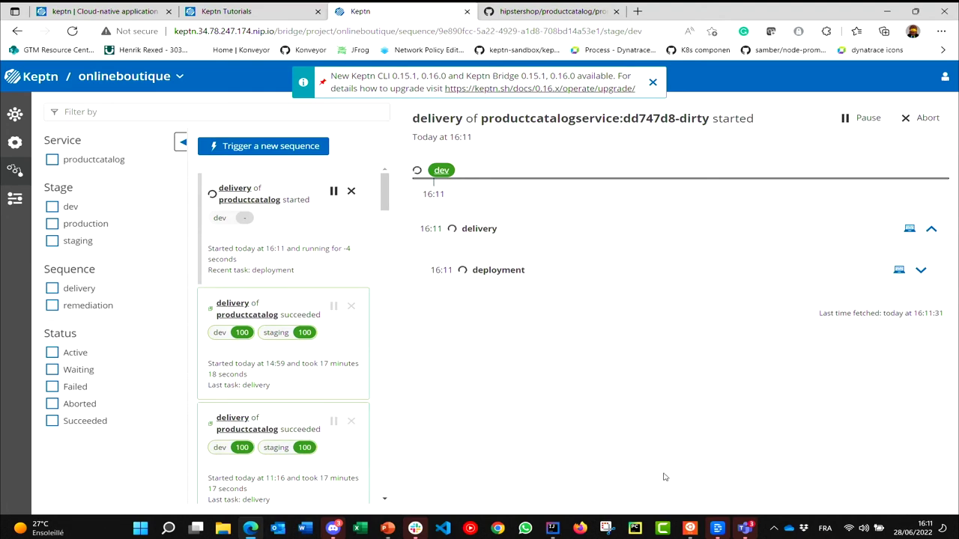
- Switch to the Linux terminal window opened in the demo_keptnobvious folder
click(690, 528)
click(444, 320)
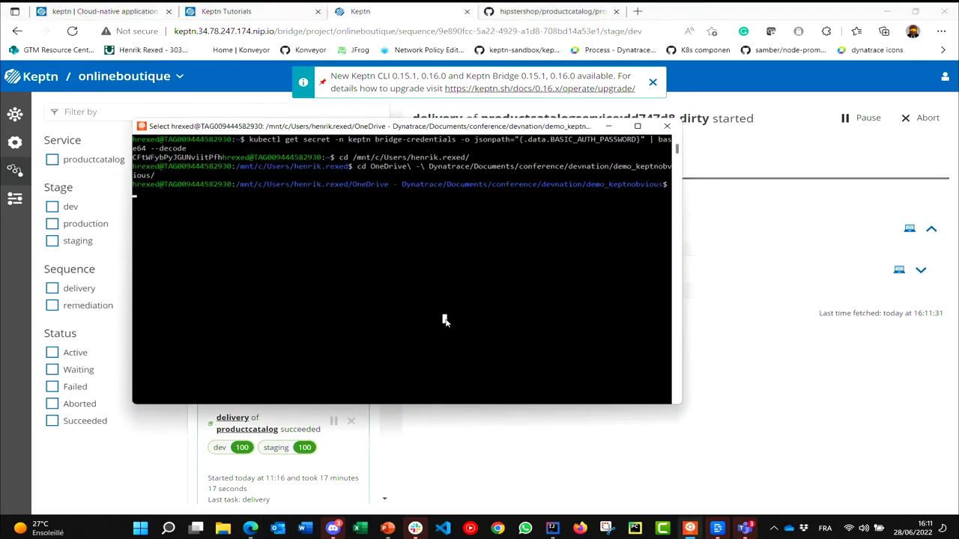
text(kubdc)
key(Return)
key(Return)
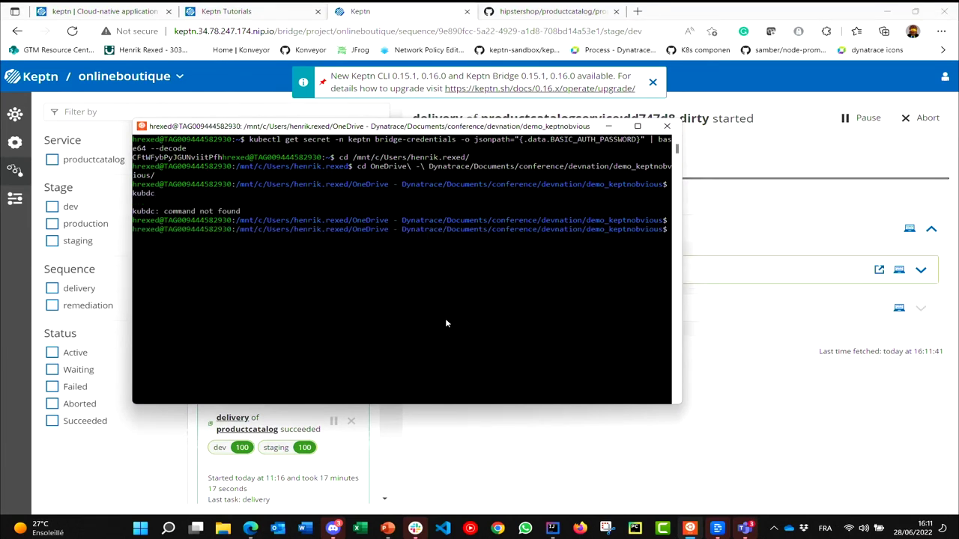
text(kubectl get n)
key(ctrl+c)
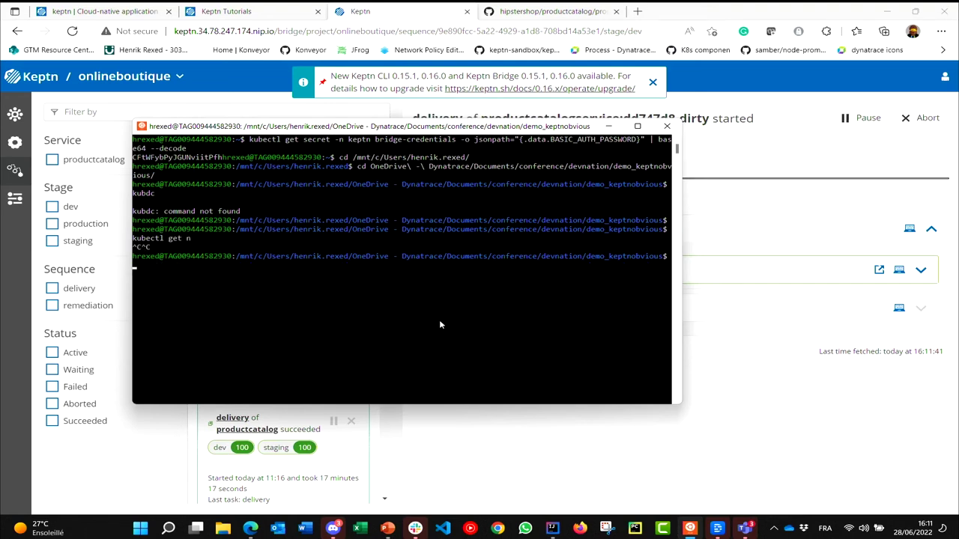
- List the cluster's namespaces with kubectl get ns and highlight onlineboutique-dev
text(kubectl get ns)
key(Return)
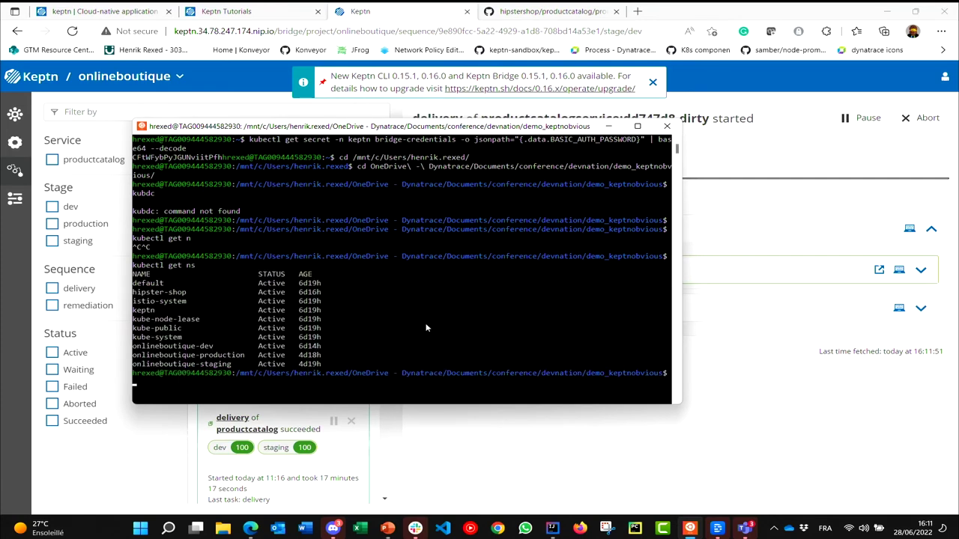
drag(133, 348, 220, 351)
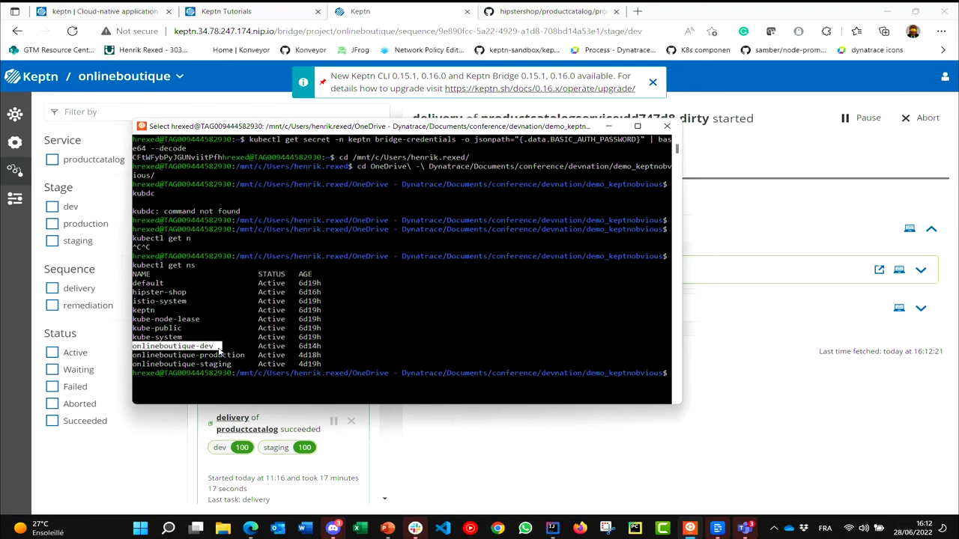
- Check the running productcatalog delivery in the Keptn Bridge and switch to the keptn_demo project in IntelliJ IDEA
click(802, 154)
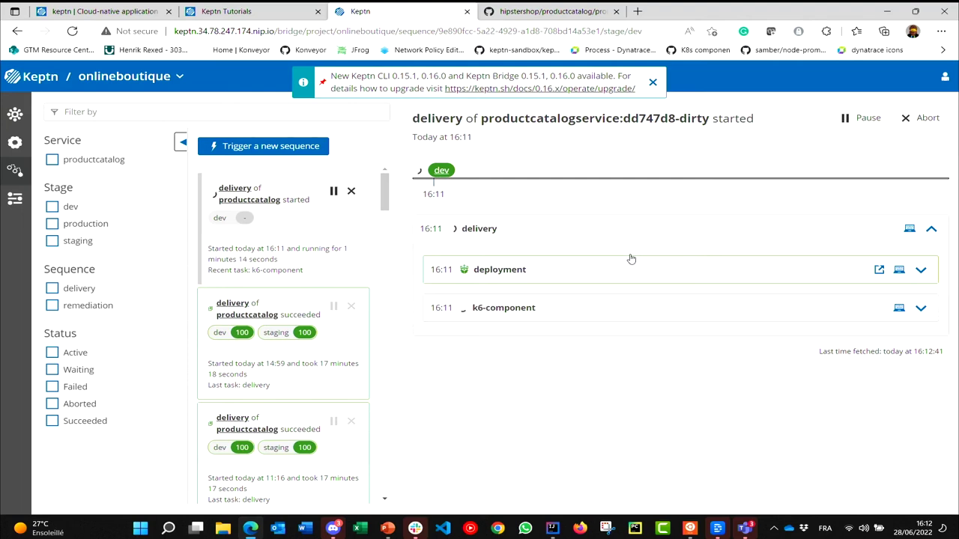
key(alt+Tab)
key(alt+Tab)
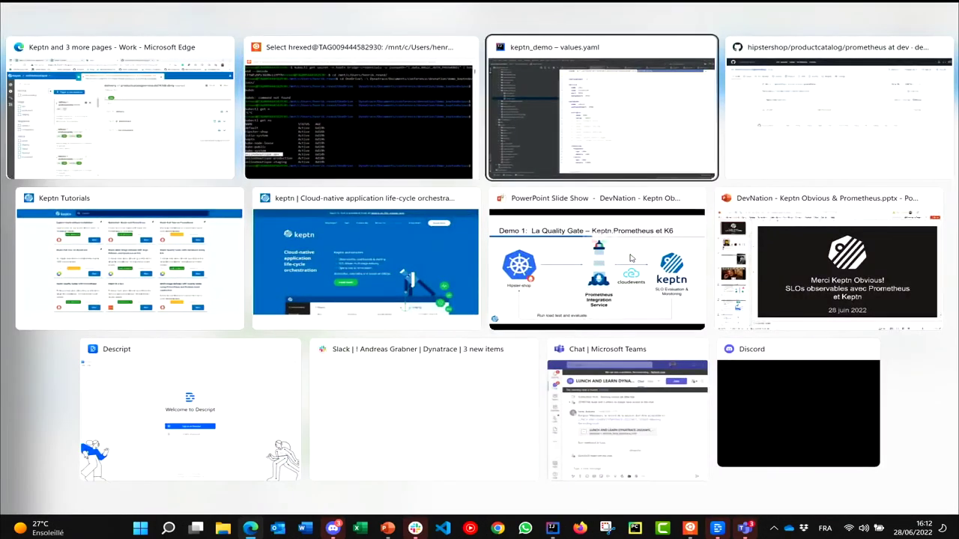